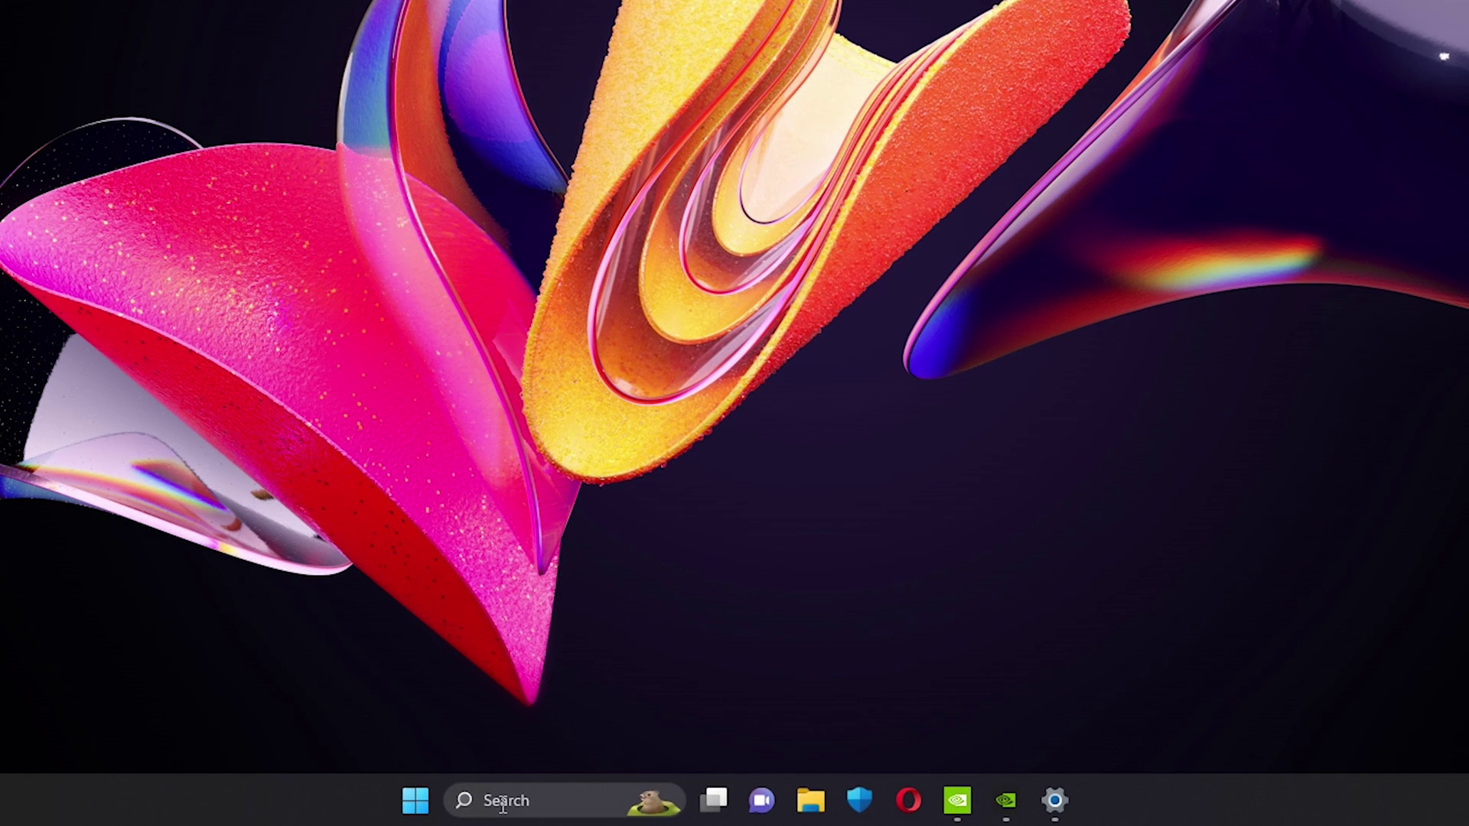
Search Windows for 'nvidia' to list GeForce Experience and NVIDIA Control Panel
left_click(575, 810)
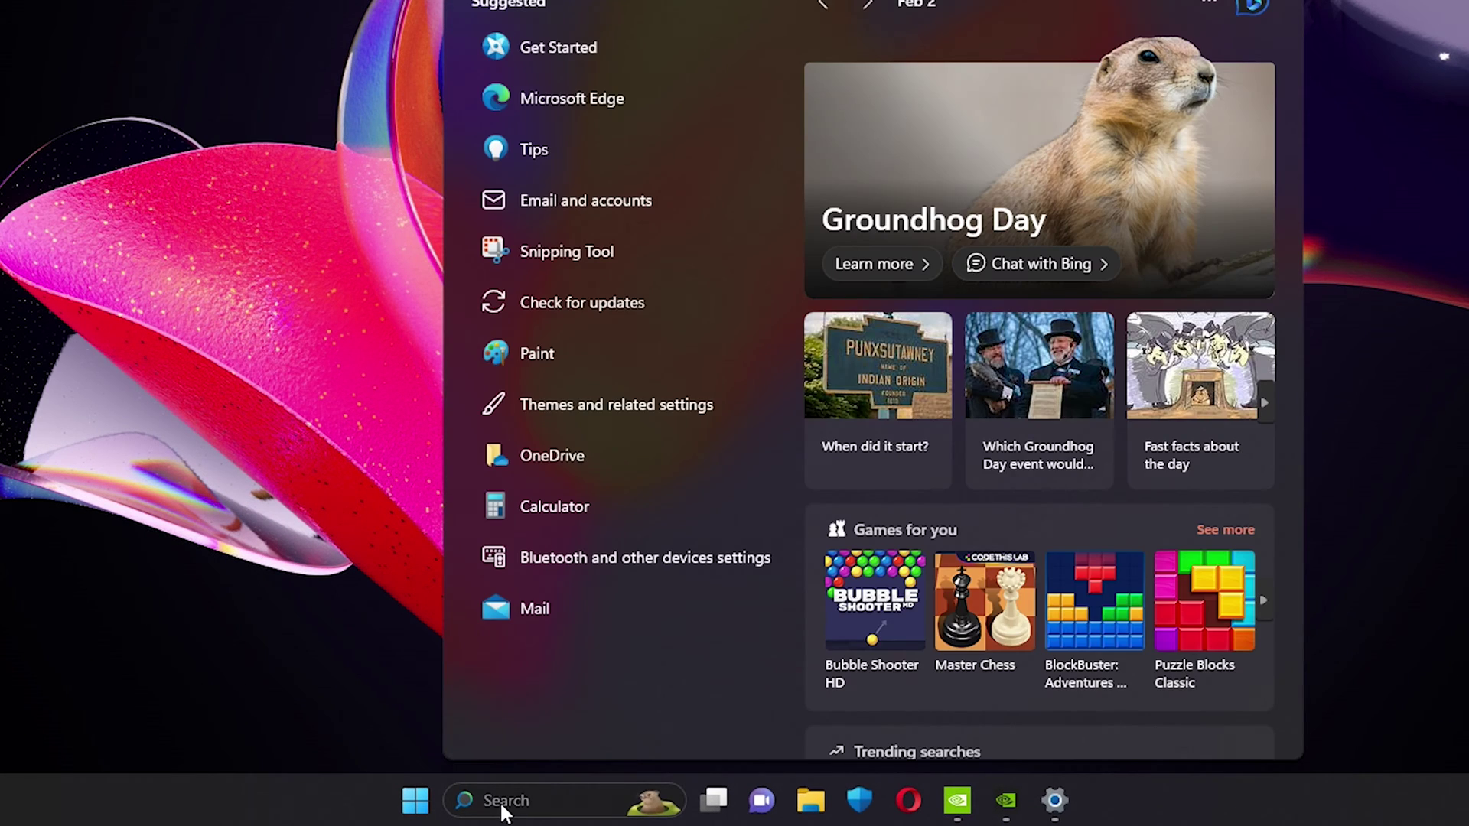
type("nvidia")
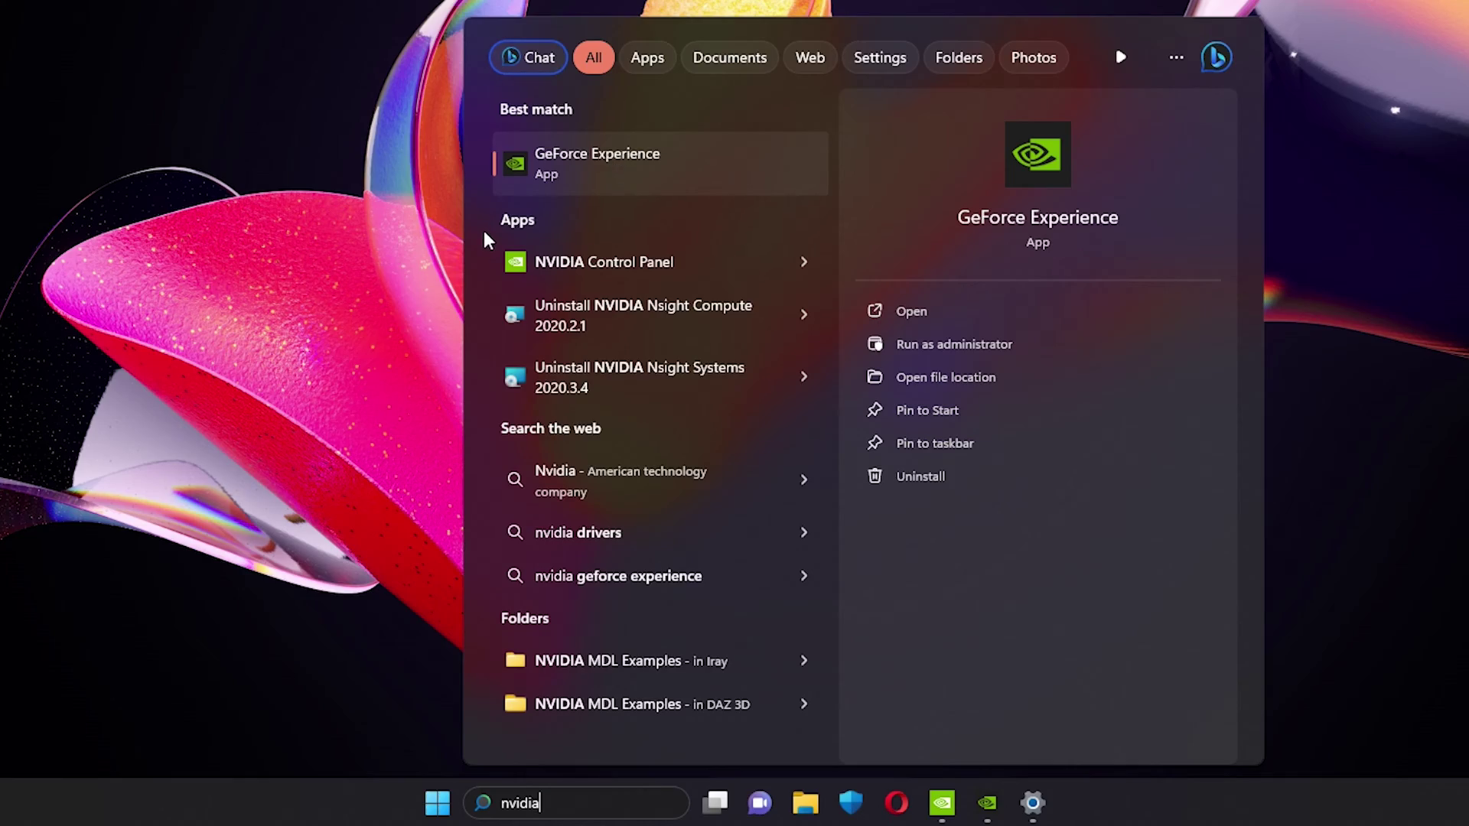
Switch GeForce Experience to Studio Driver and confirm Studio Driver 551.23 is already installed
left_click(621, 156)
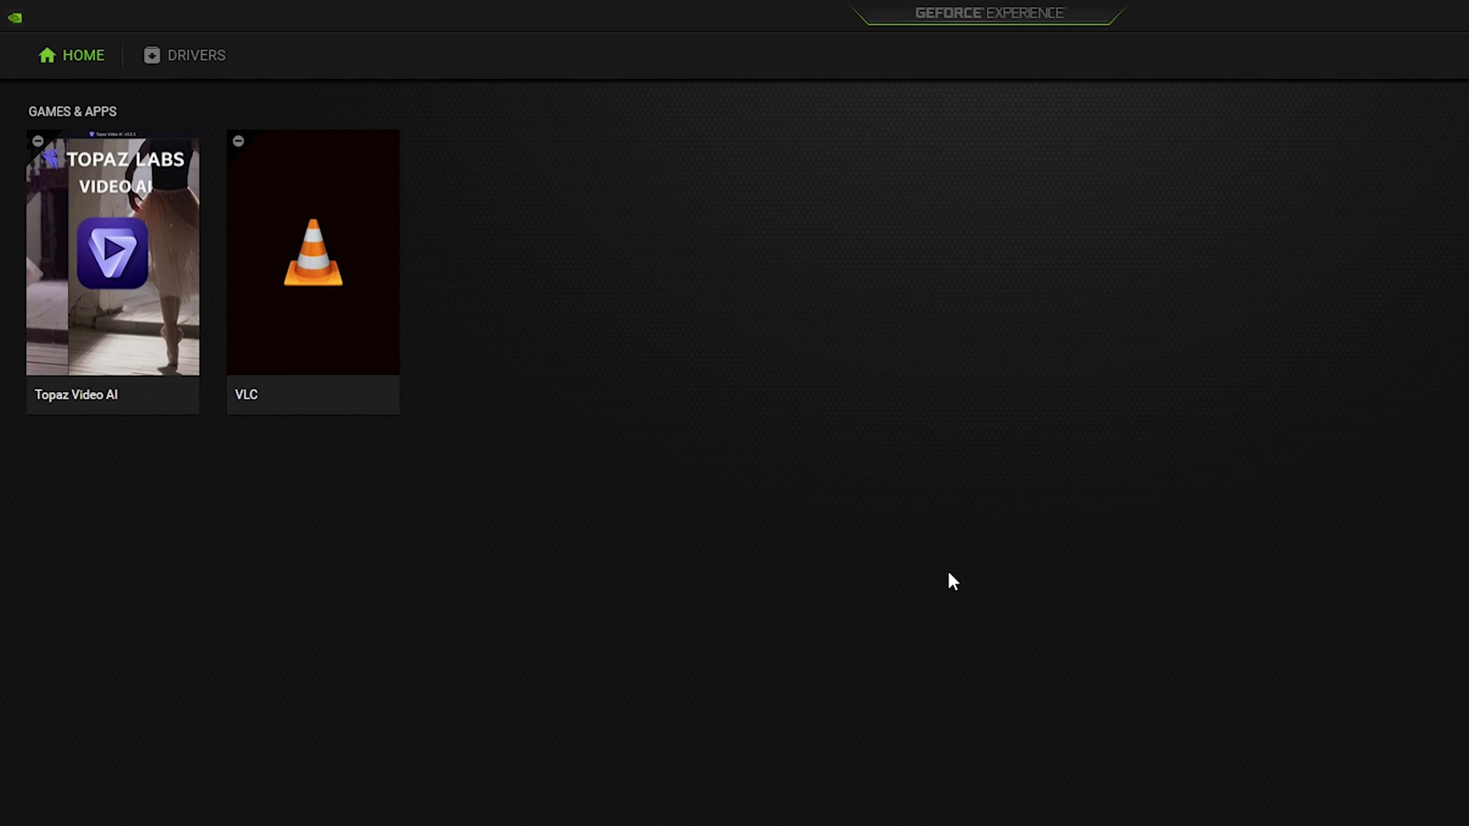
left_click(181, 56)
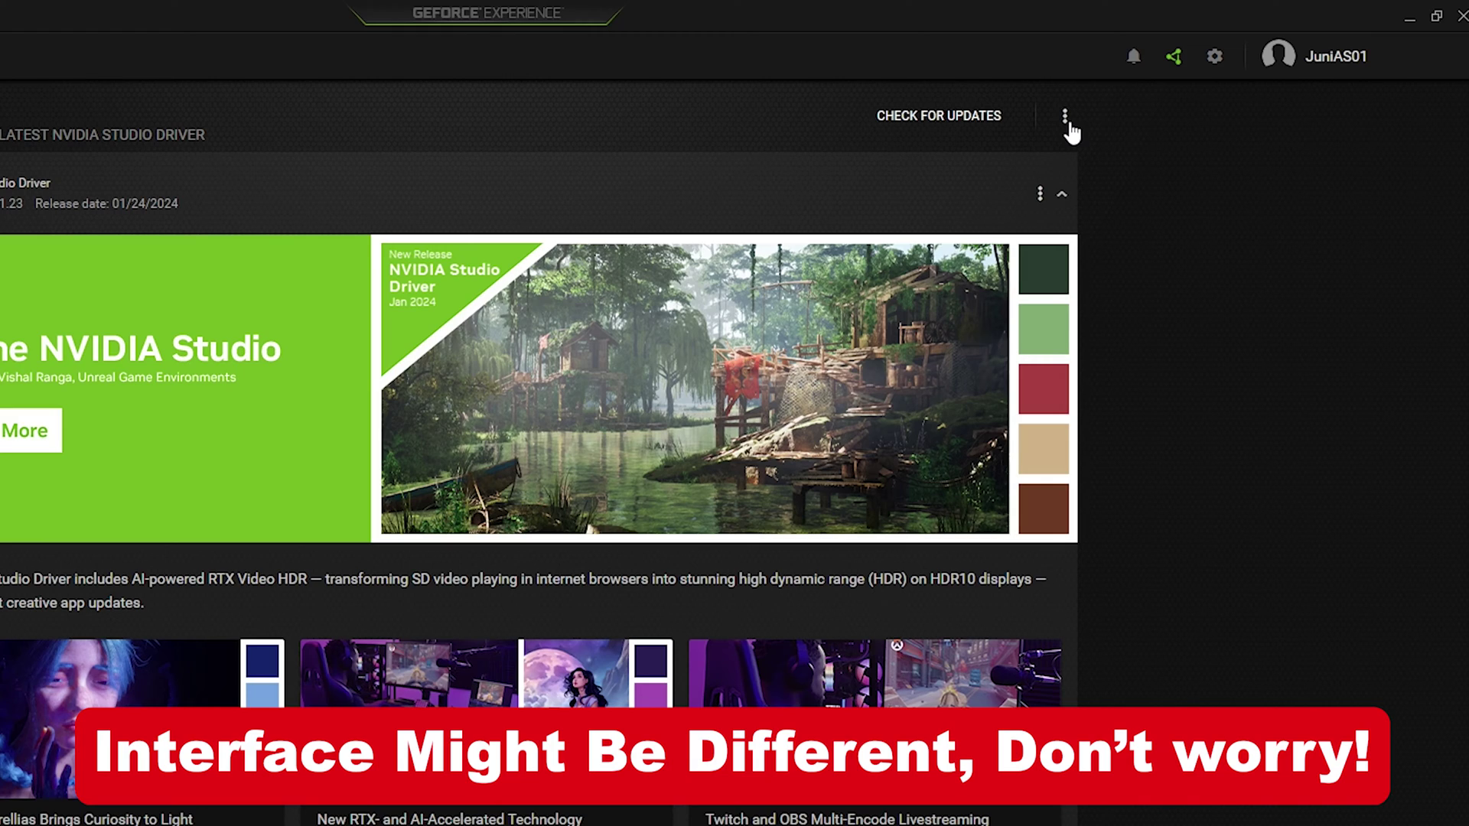
left_click(1065, 118)
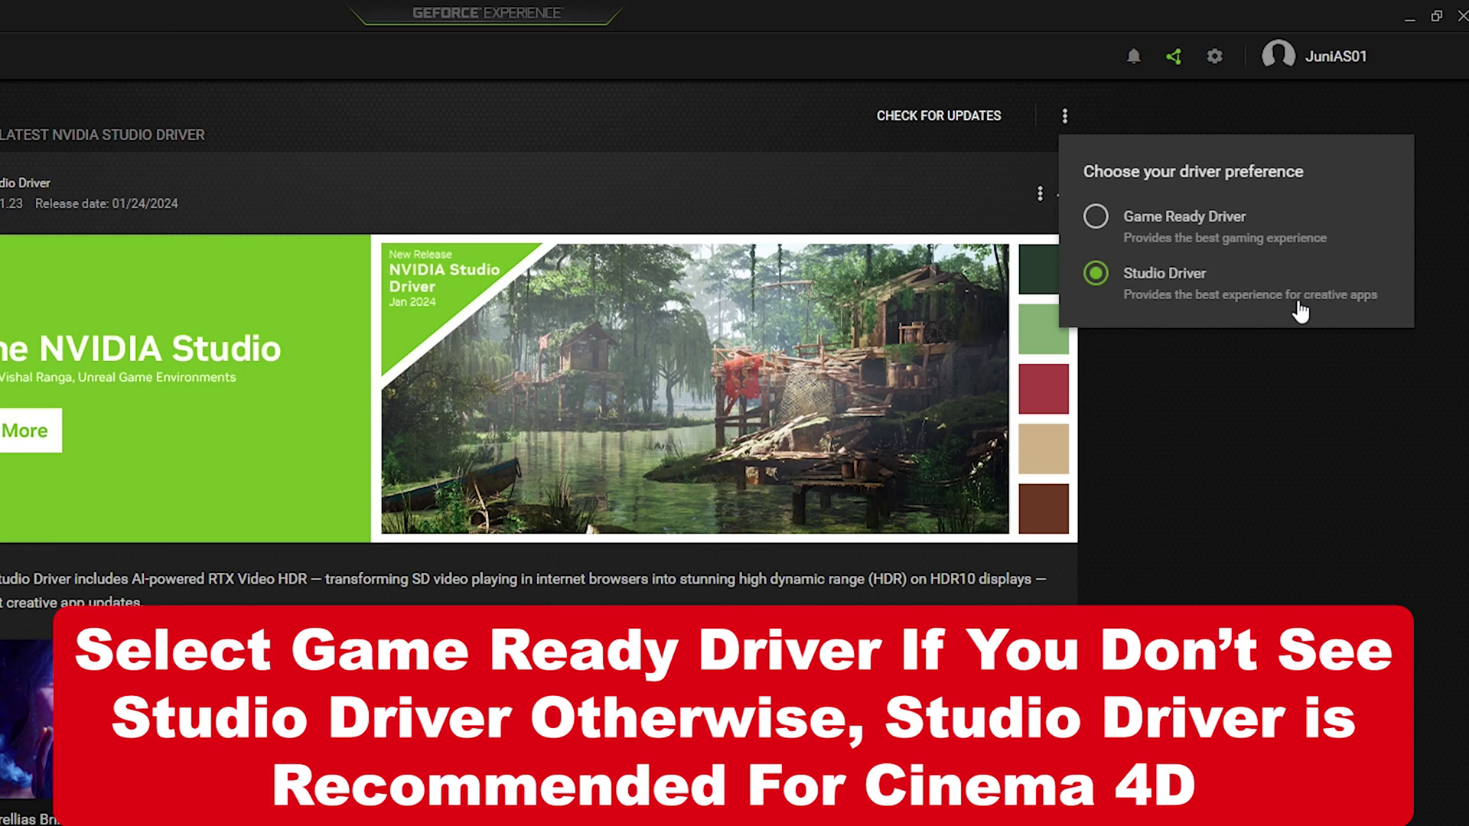
left_click(1135, 283)
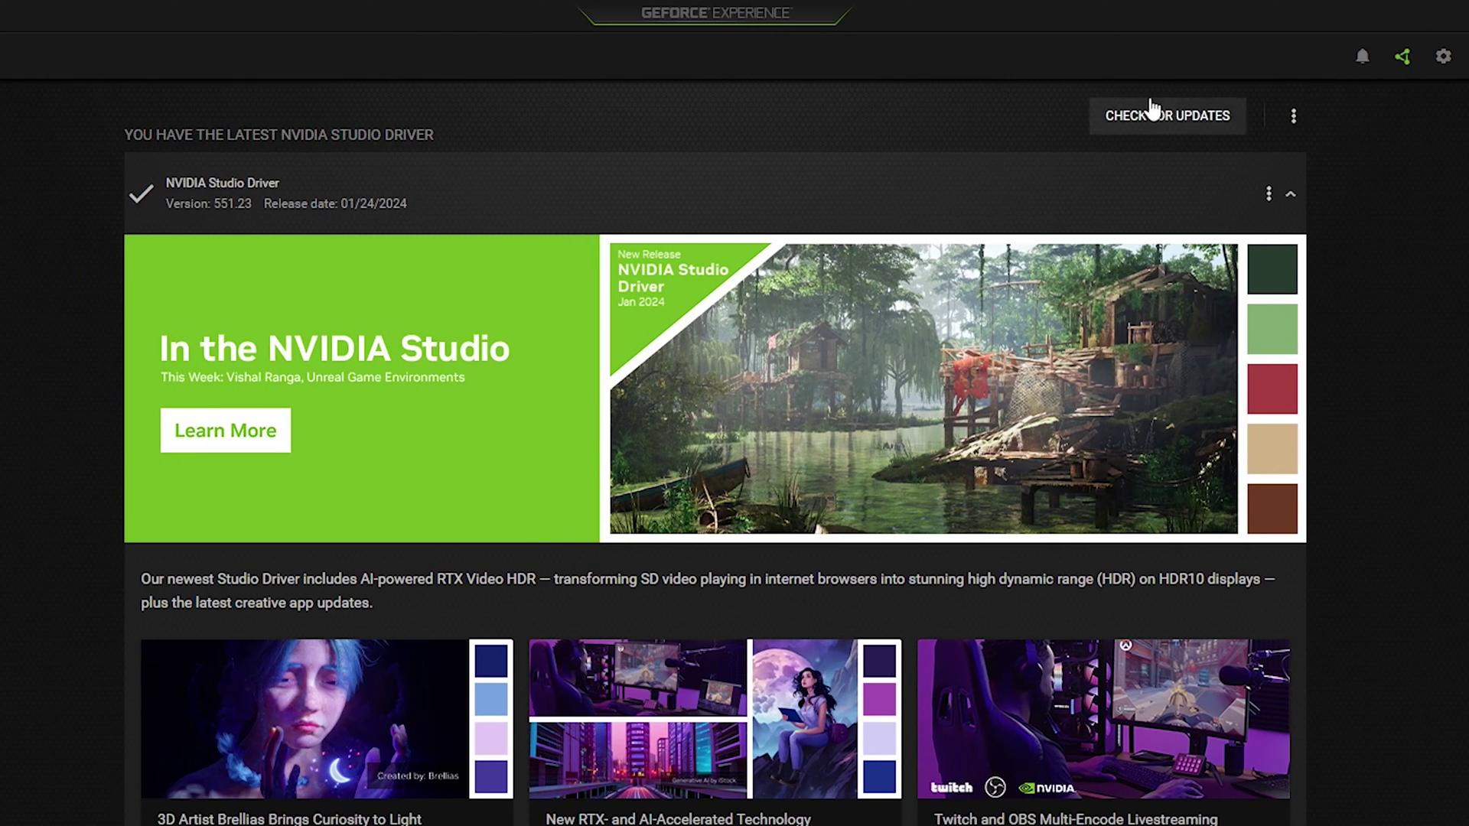
left_click(1149, 126)
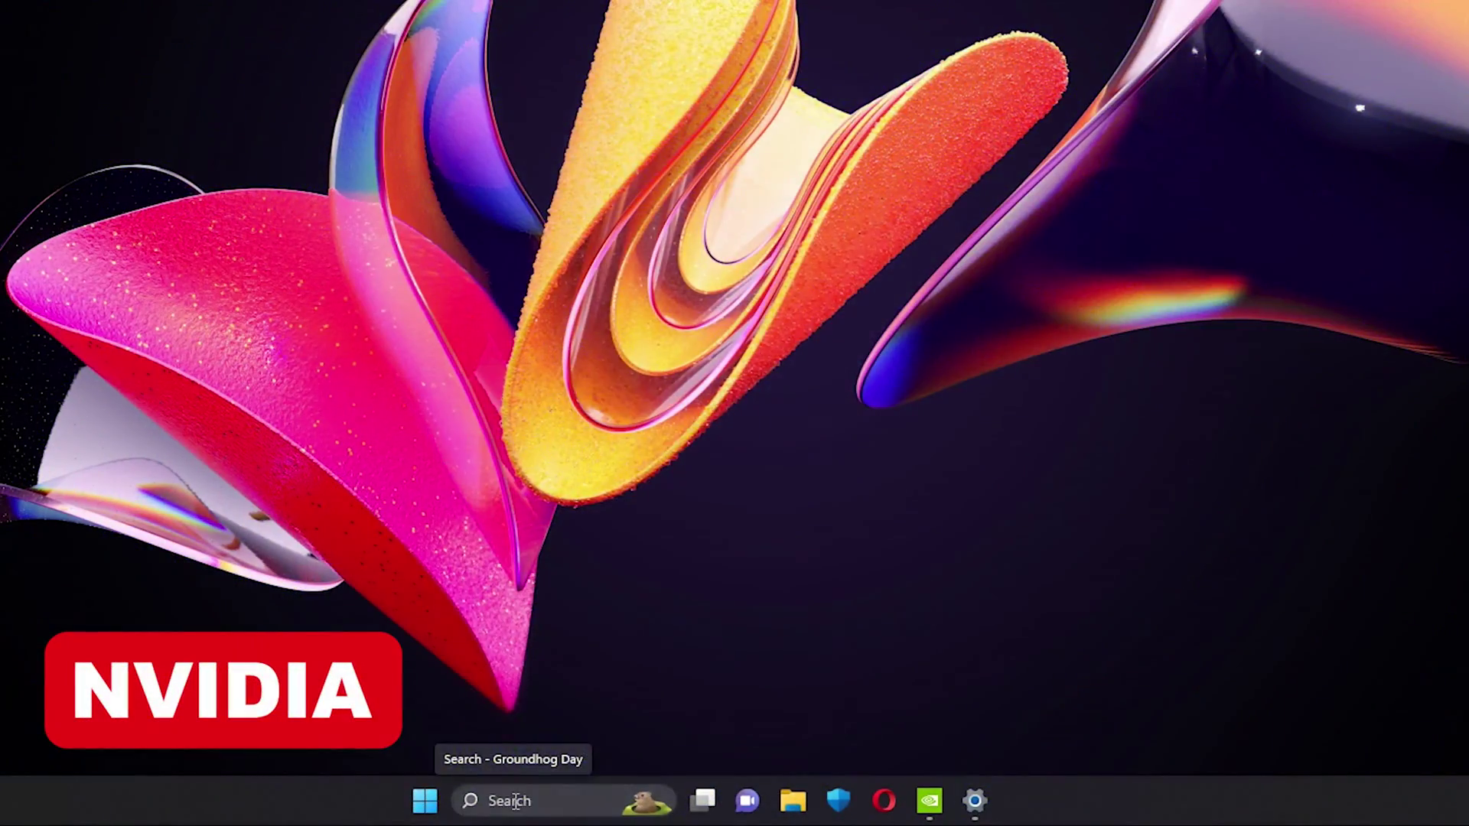
Launch NVIDIA Control Panel from Windows Search and show the Adjust image settings with preview page
left_click(508, 799)
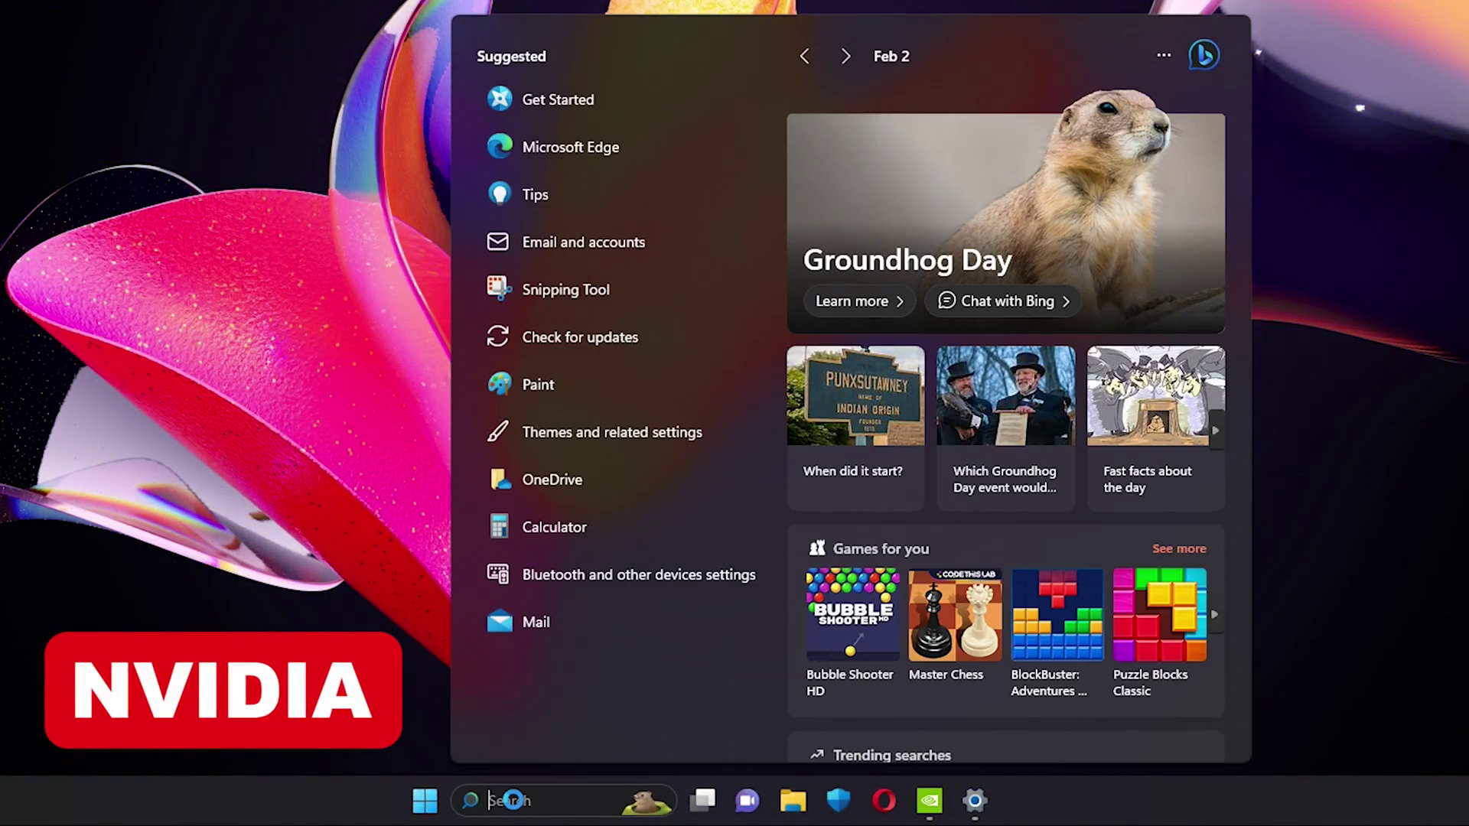
type("nvidia")
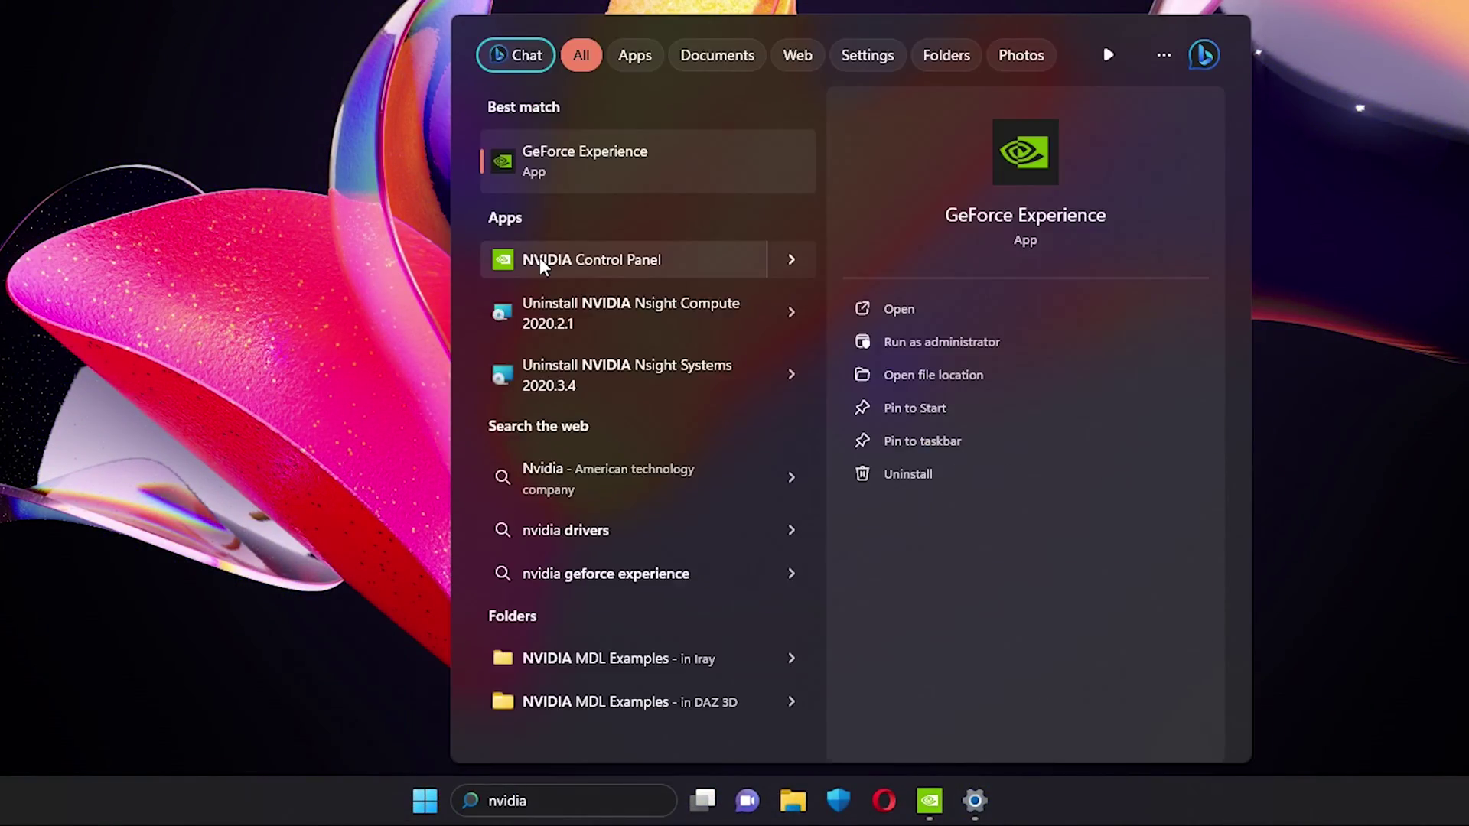
left_click(581, 264)
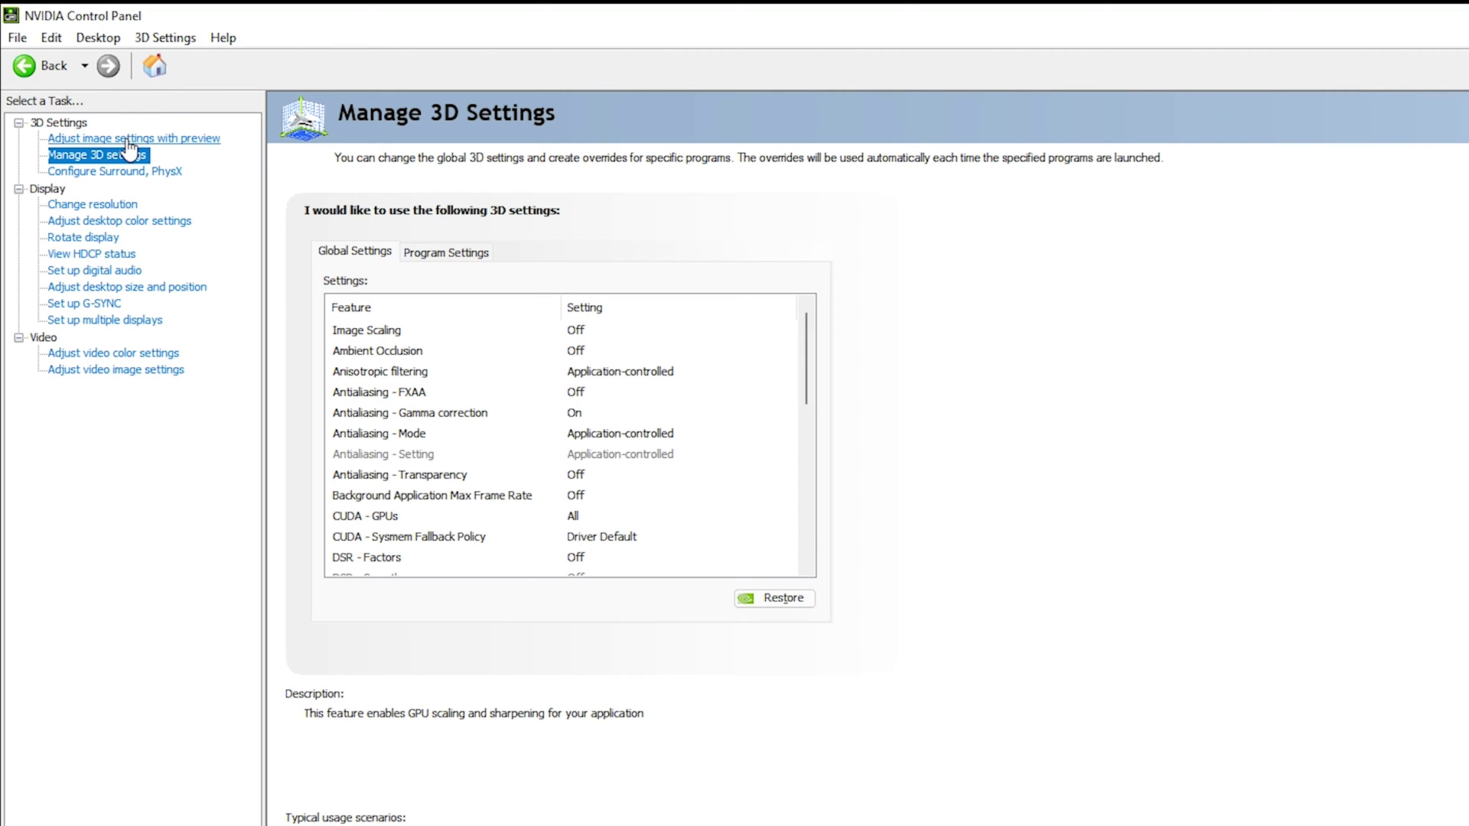
left_click(190, 139)
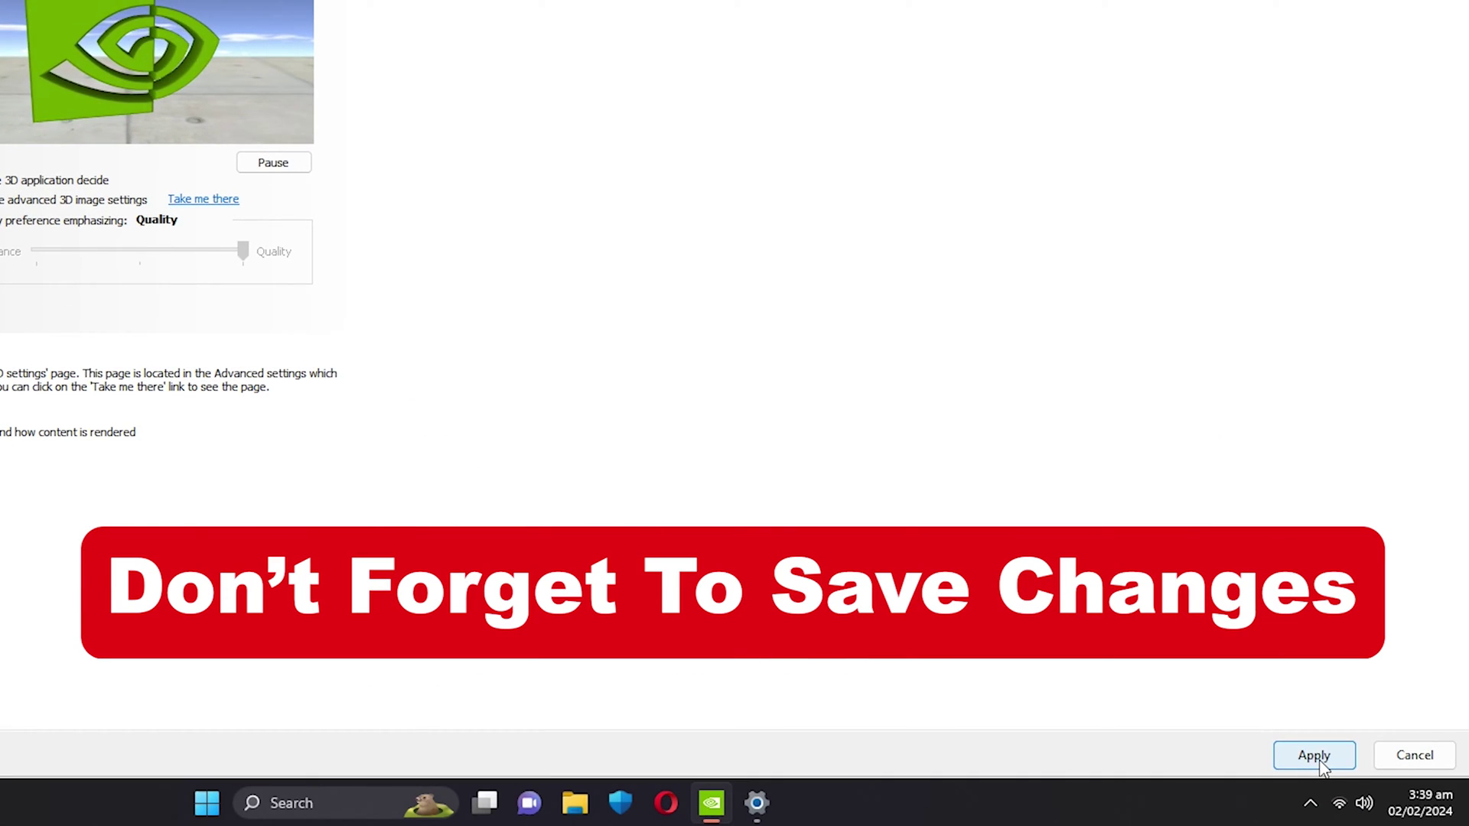
Apply the advanced 3D image settings, then show Manage 3D Settings' Program Settings tab
left_click(1315, 757)
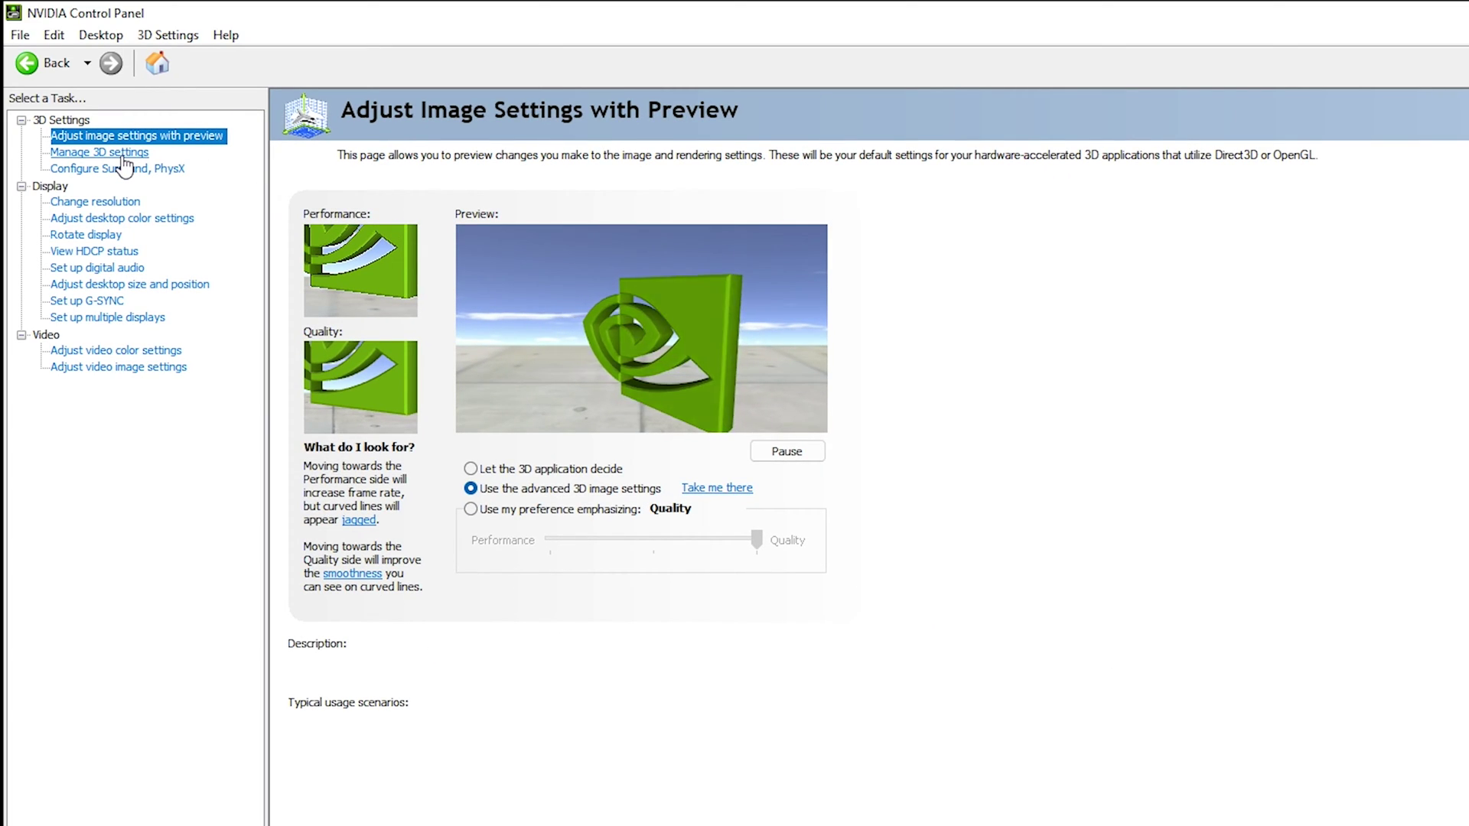
left_click(124, 153)
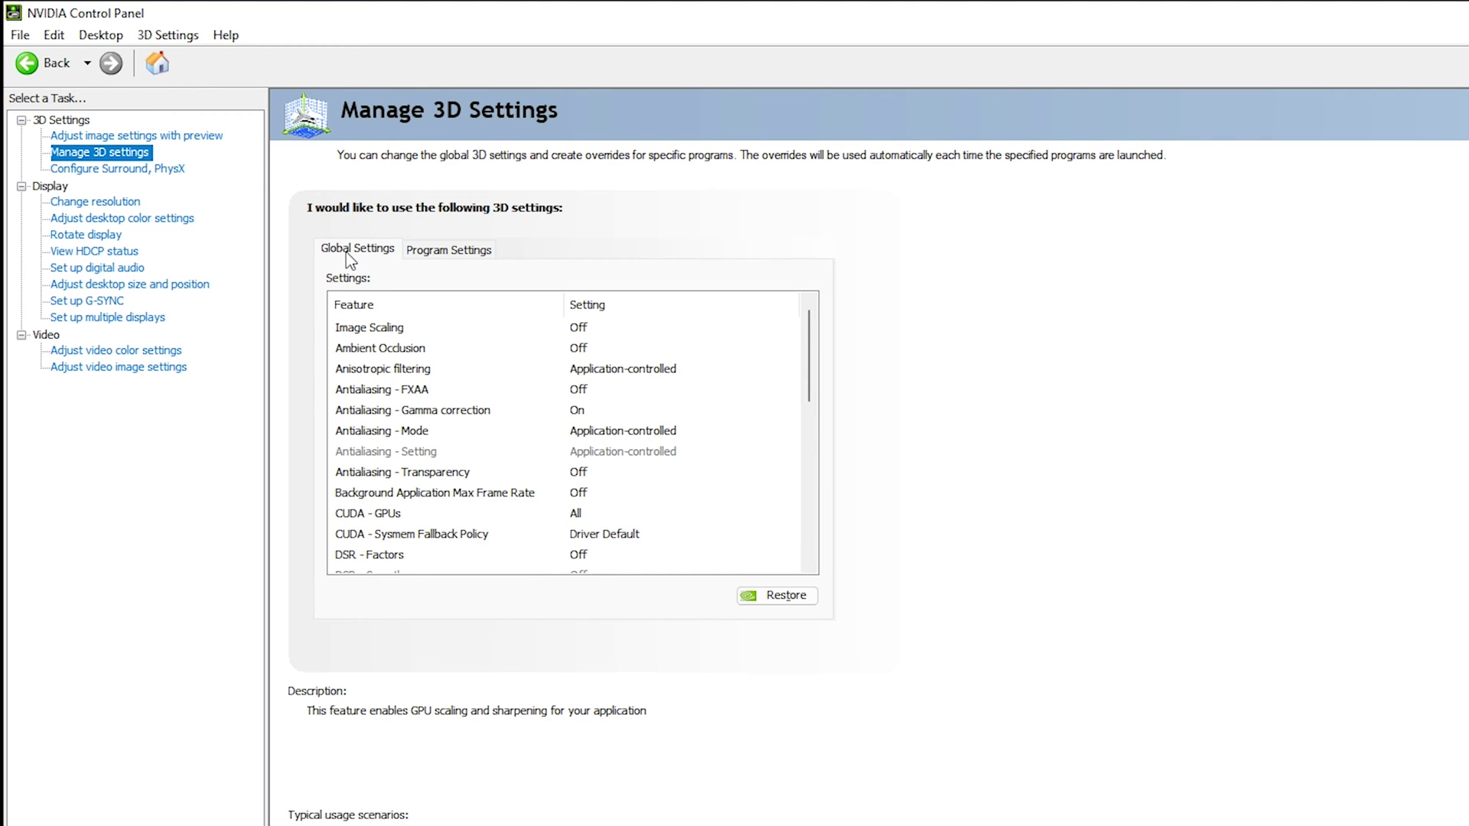
left_click(450, 252)
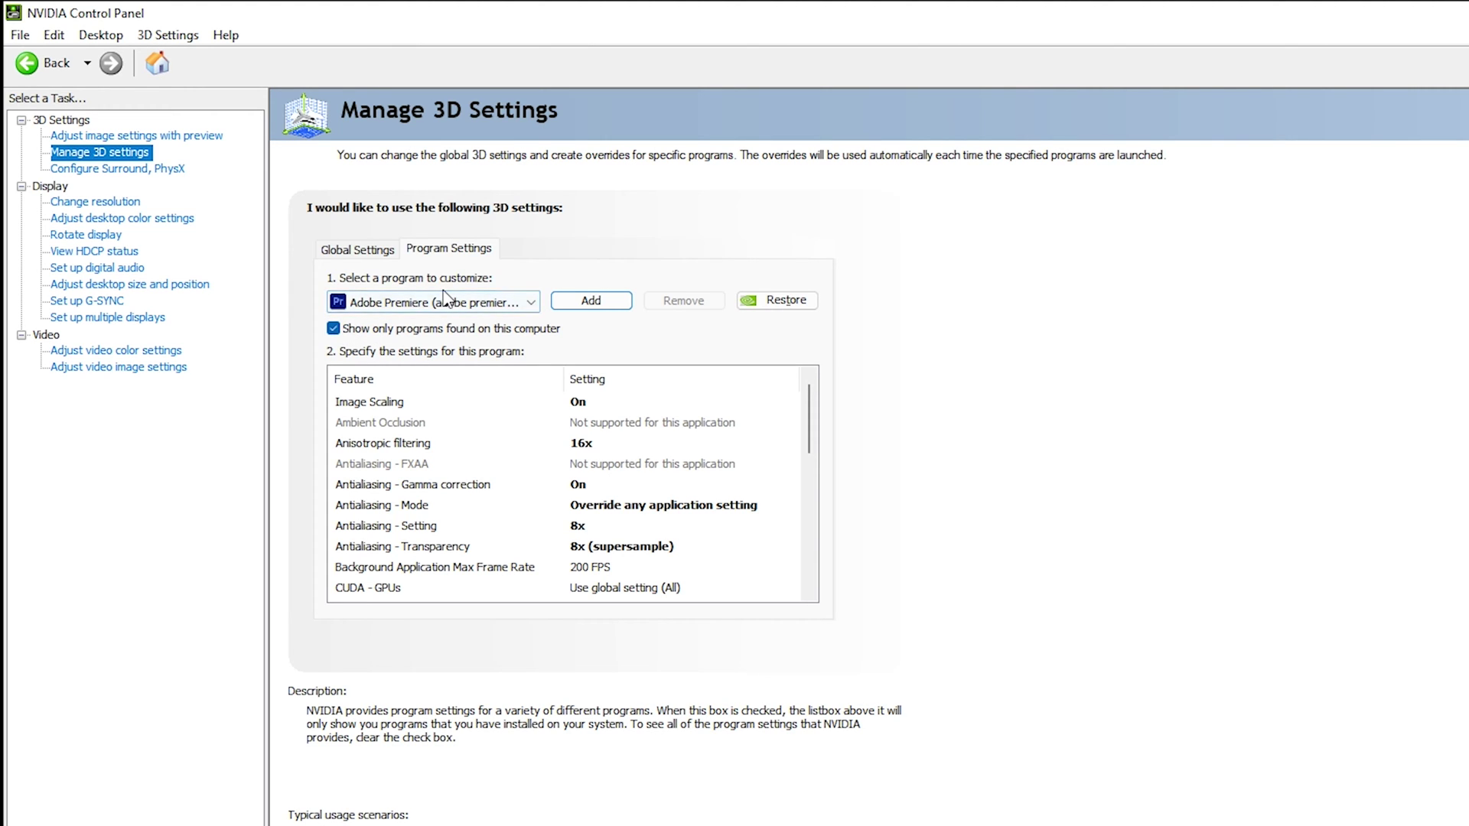
Add MAXON CINEMA 4D from the program list as the customized program, then reopen the picker
left_click(406, 302)
scroll(505, 471, "down", 12)
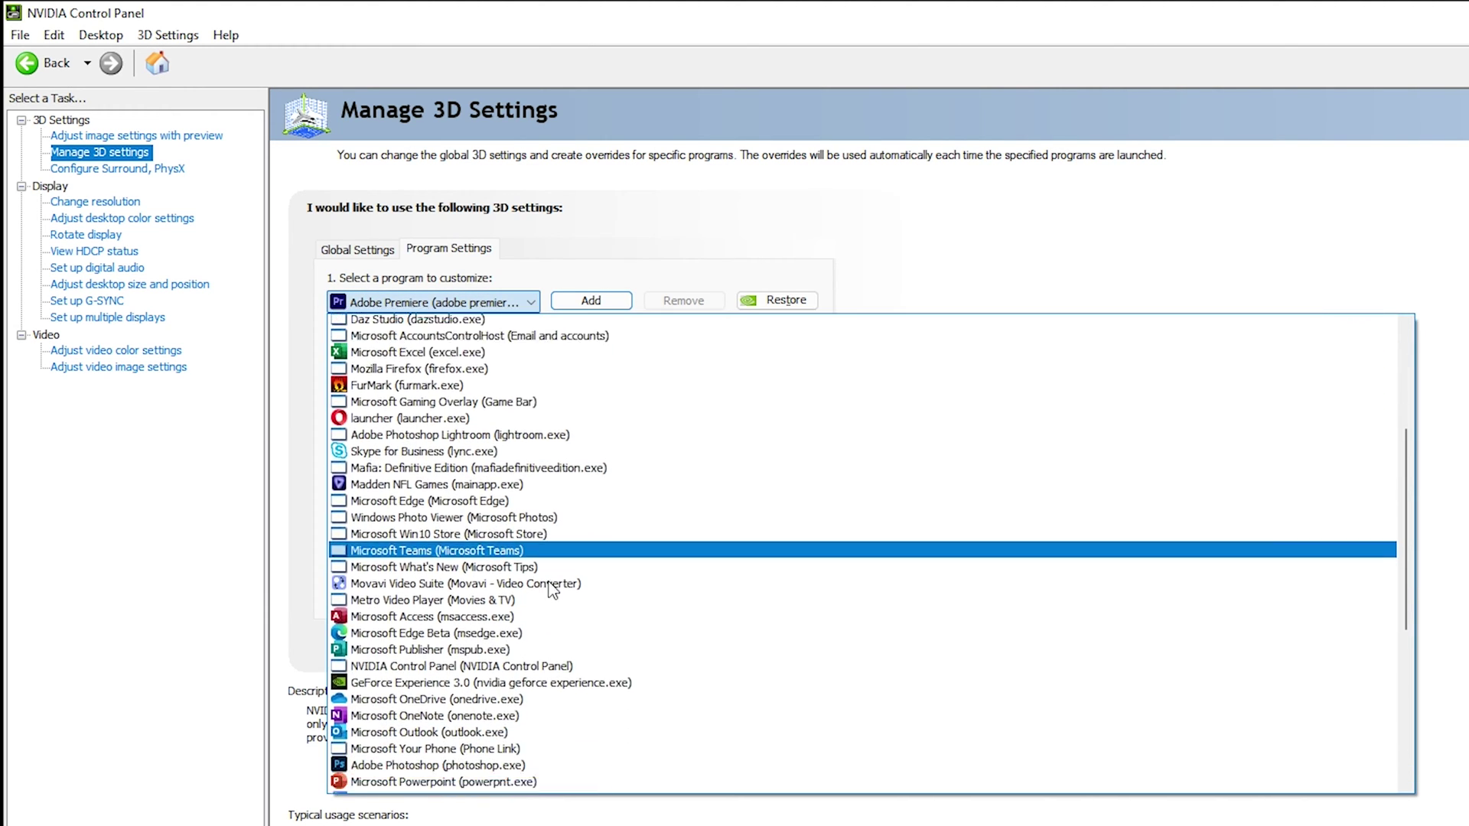
scroll(520, 757, "up", 10)
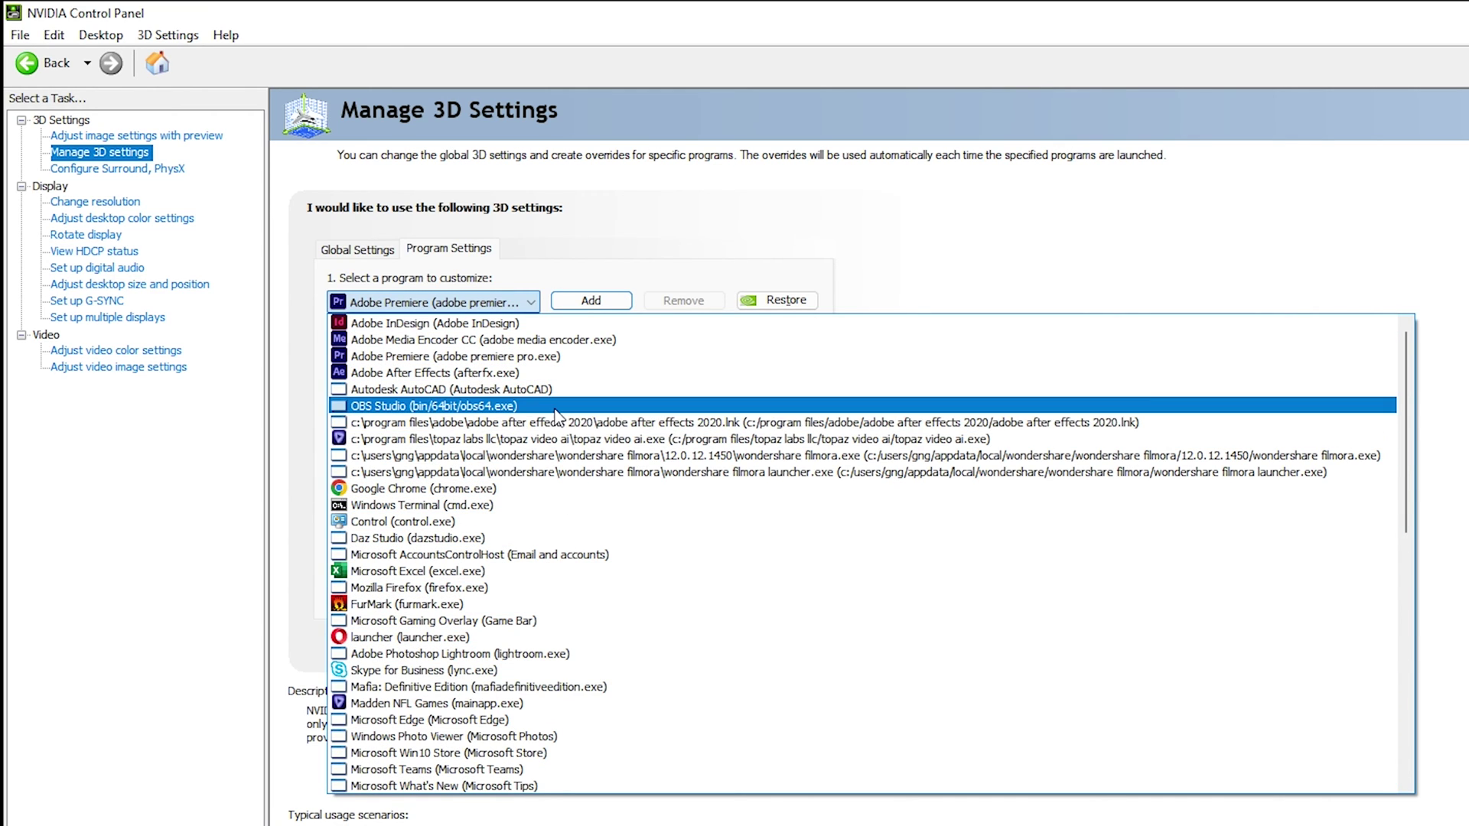
left_click(594, 191)
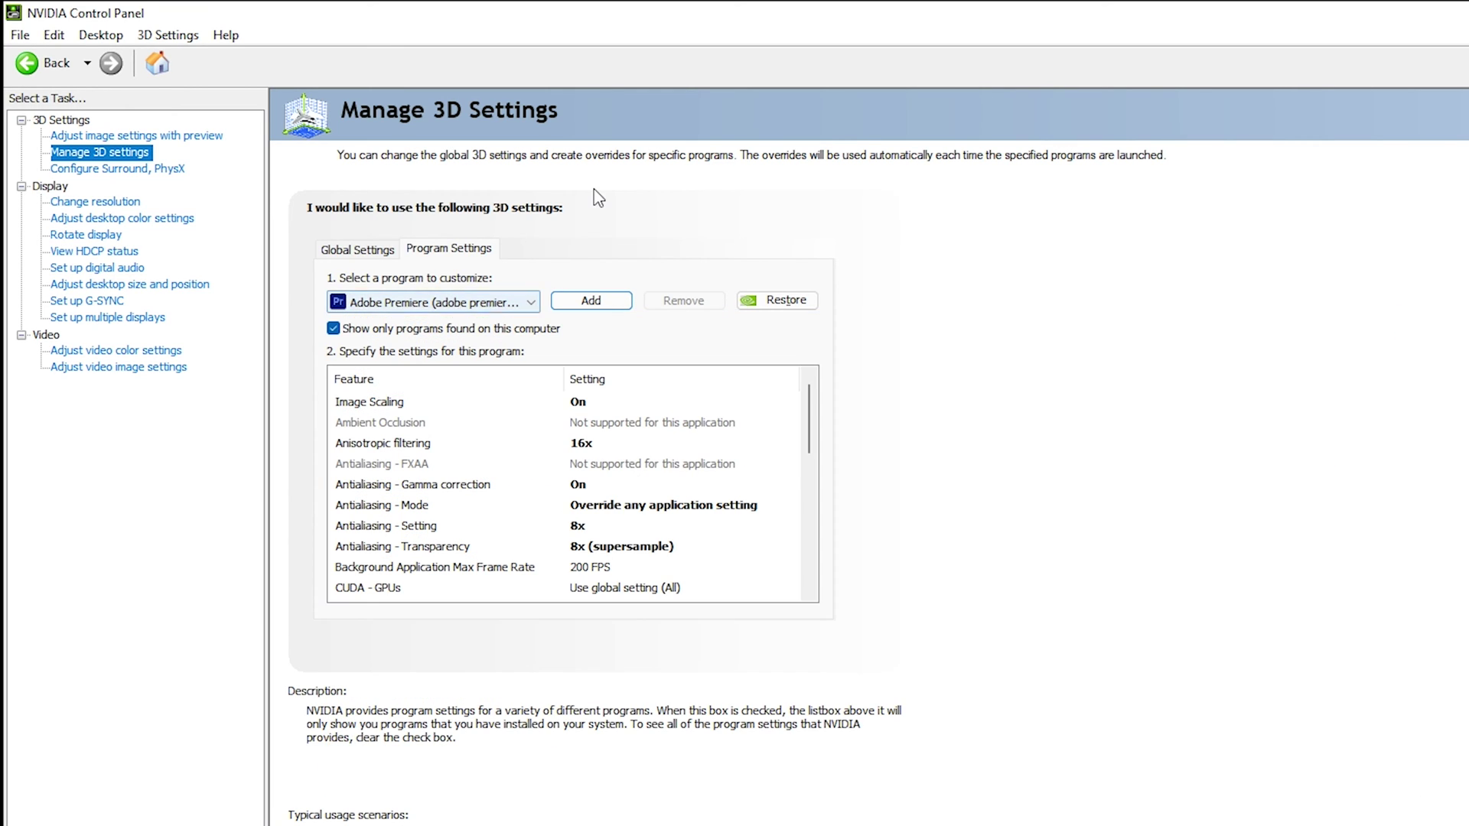
left_click(601, 304)
scroll(885, 361, "down", 1)
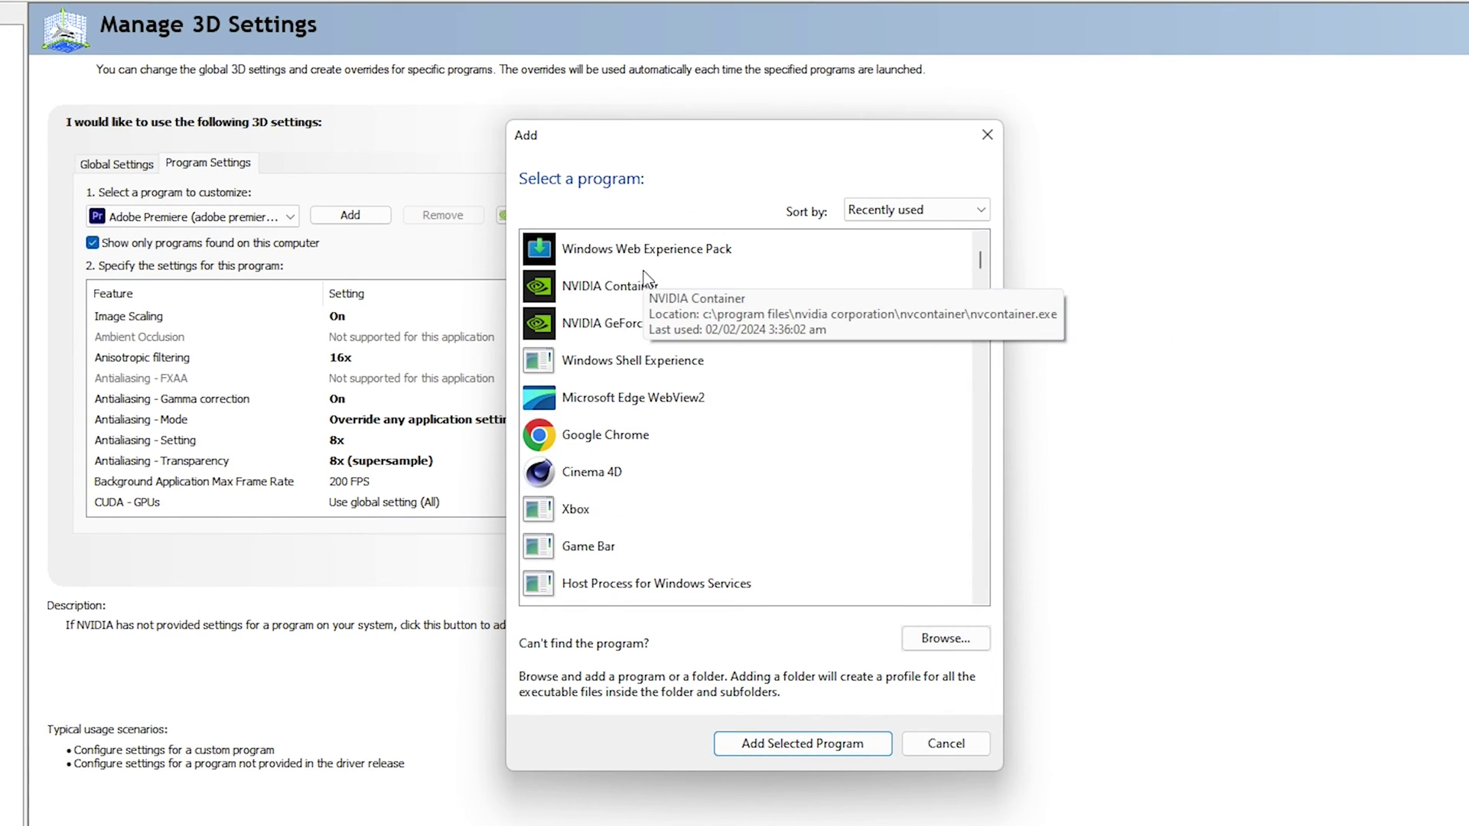
left_click(642, 479)
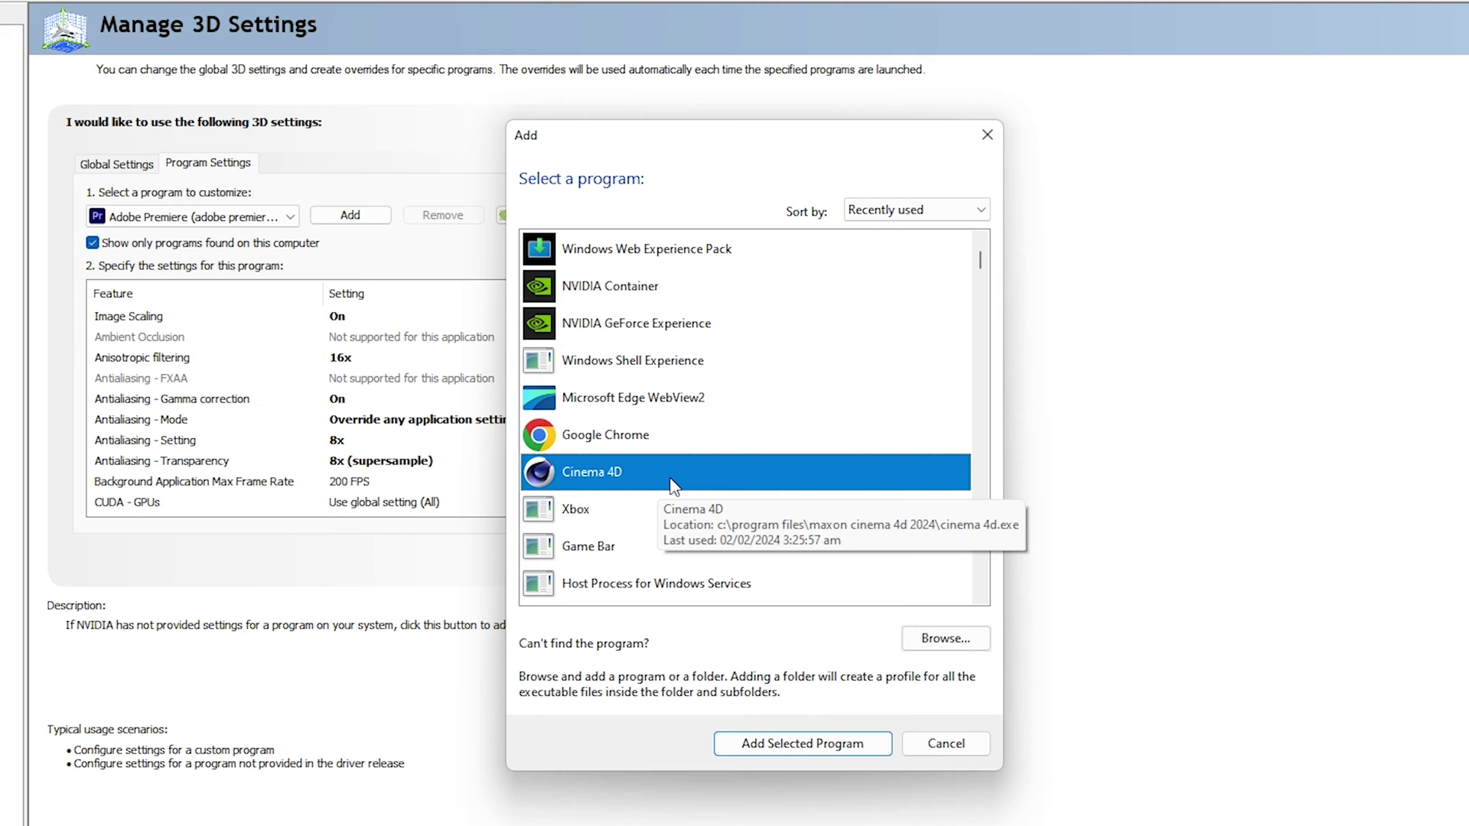
double_click(616, 468)
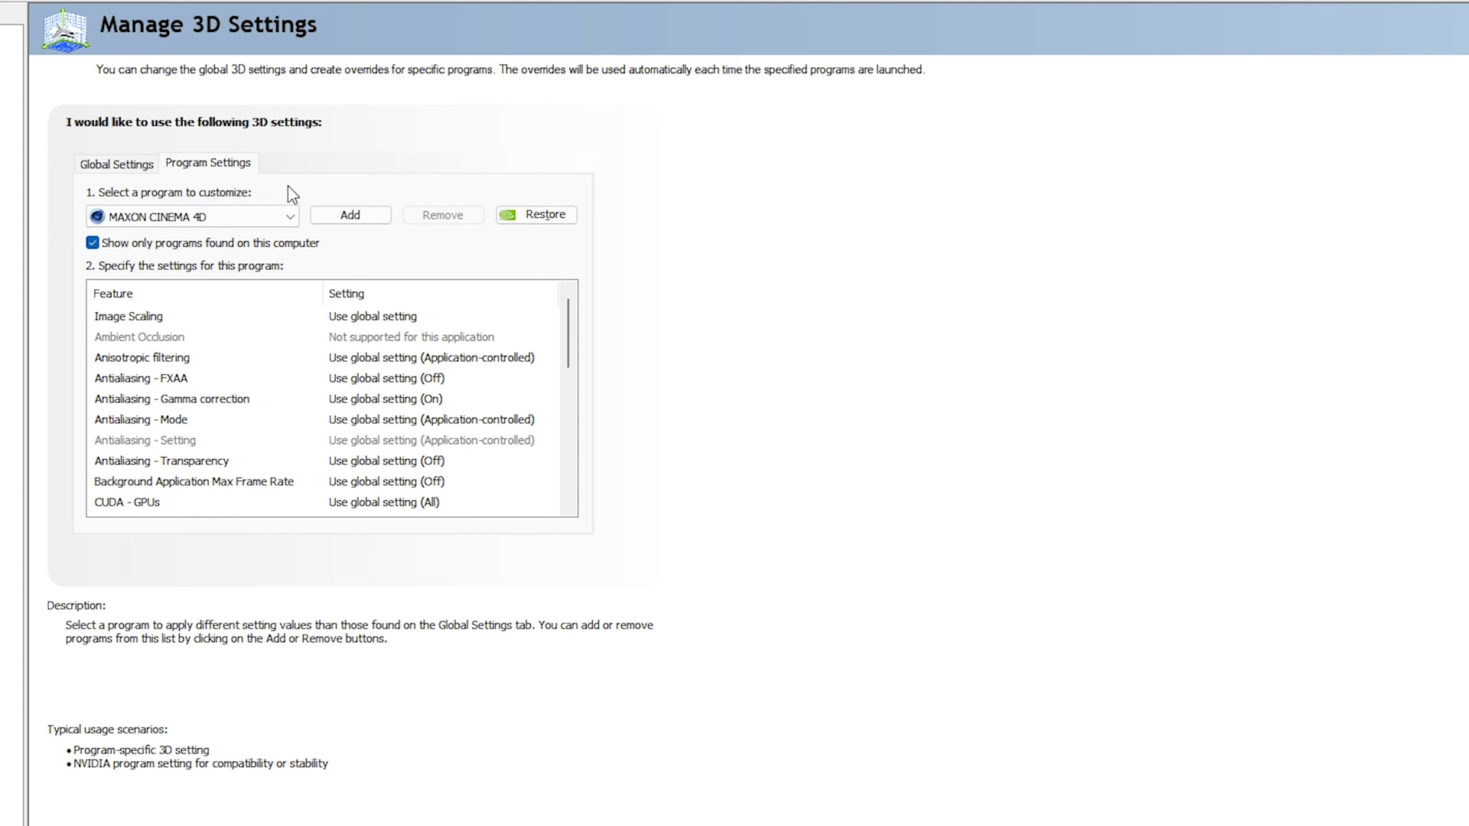
left_click(350, 217)
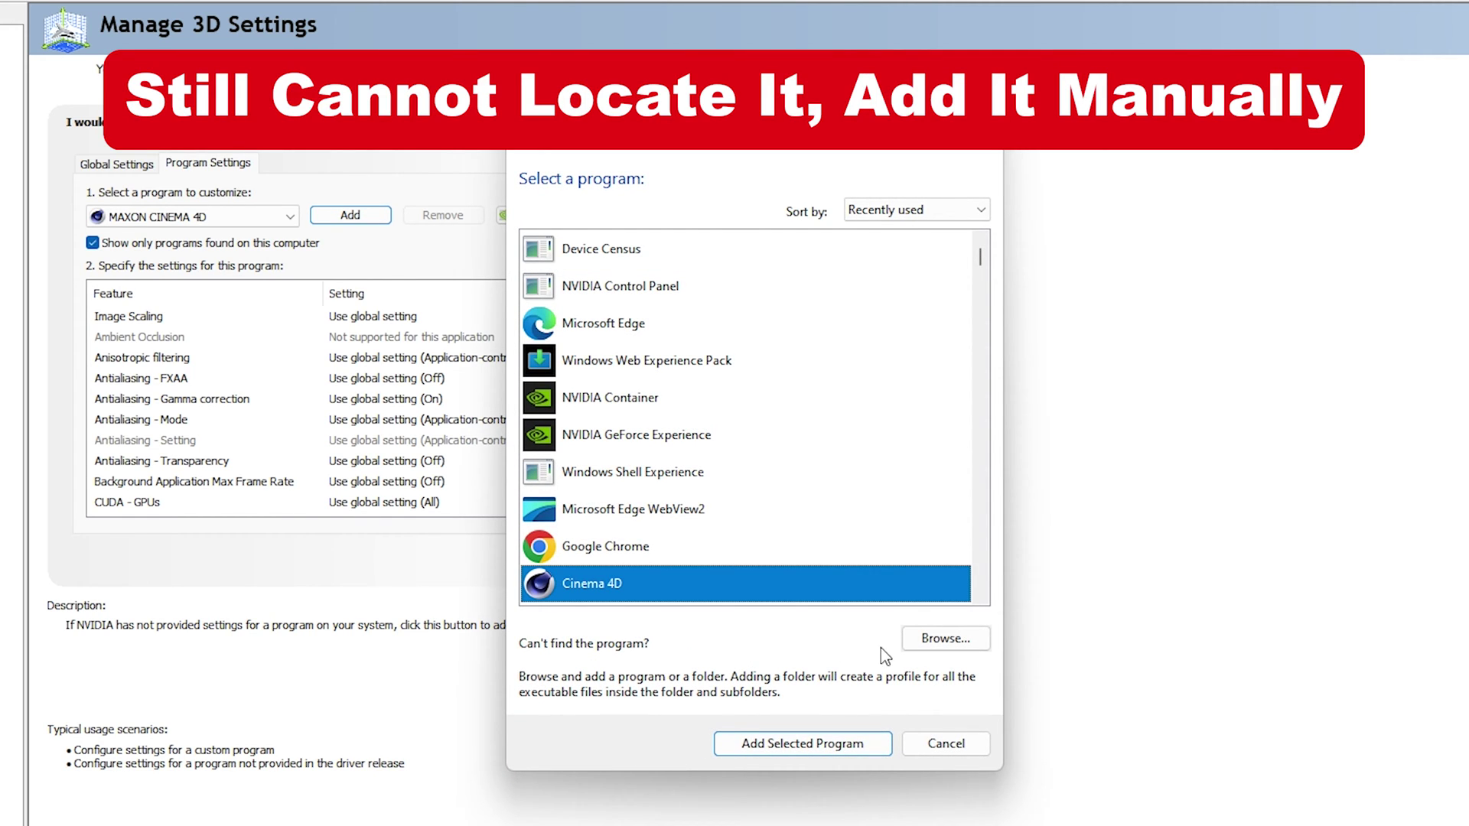
Locate Cinema 4D in C:\Program Files\Maxon Cinema 4D 2024, then cancel both add-program dialogs
left_click(936, 641)
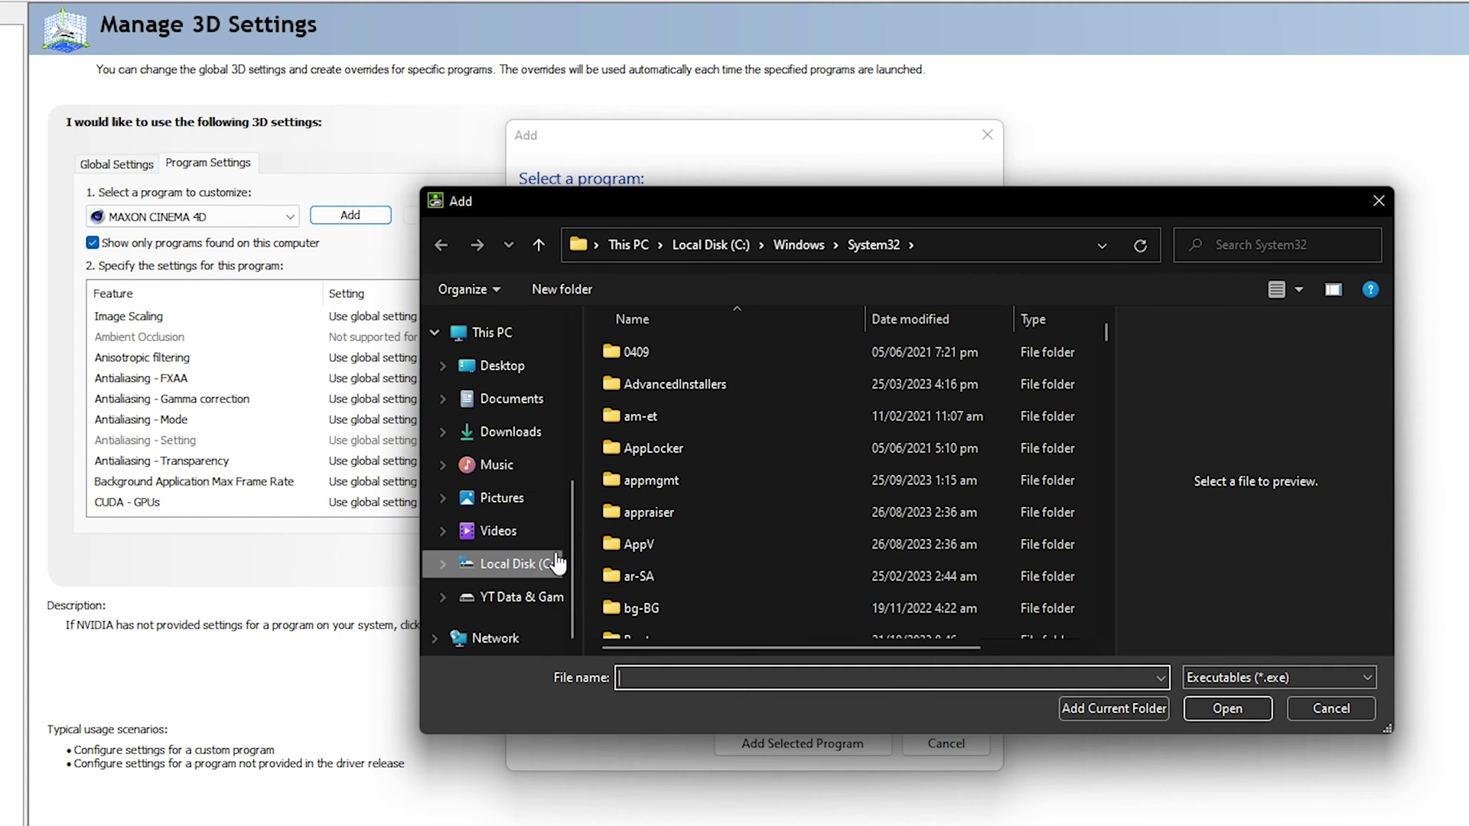
left_click(501, 566)
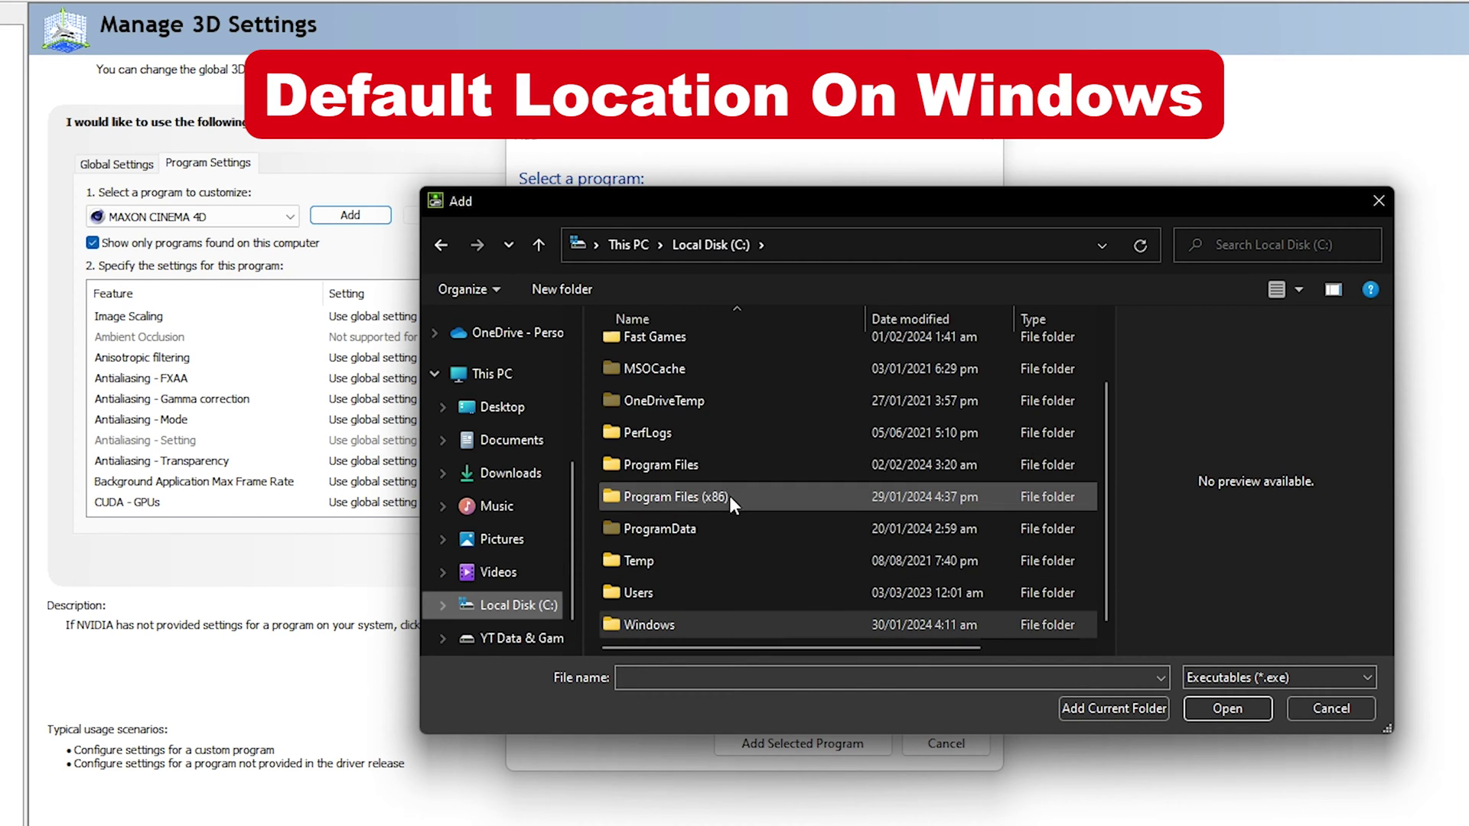
double_click(691, 466)
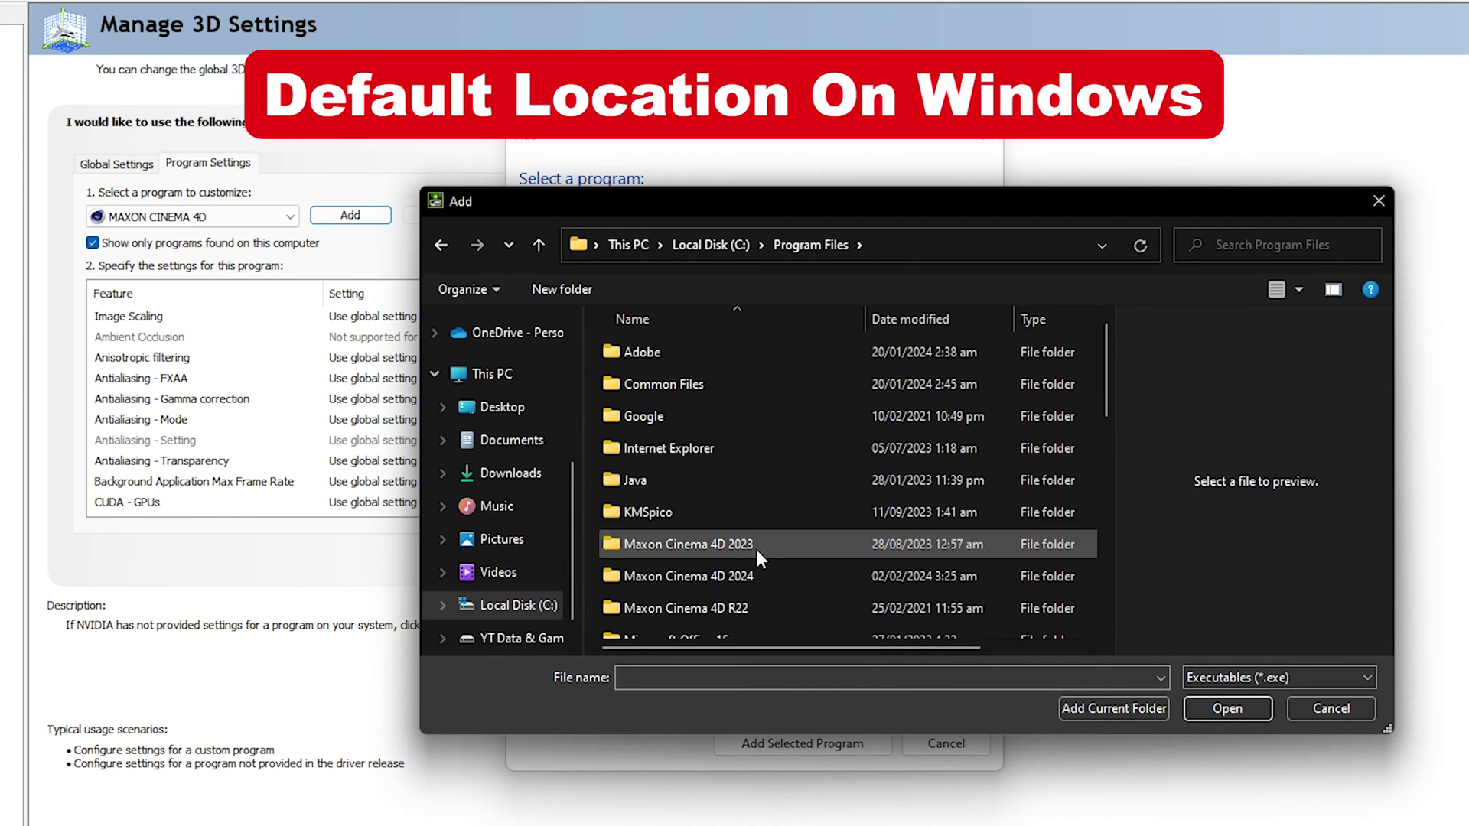
left_click(741, 579)
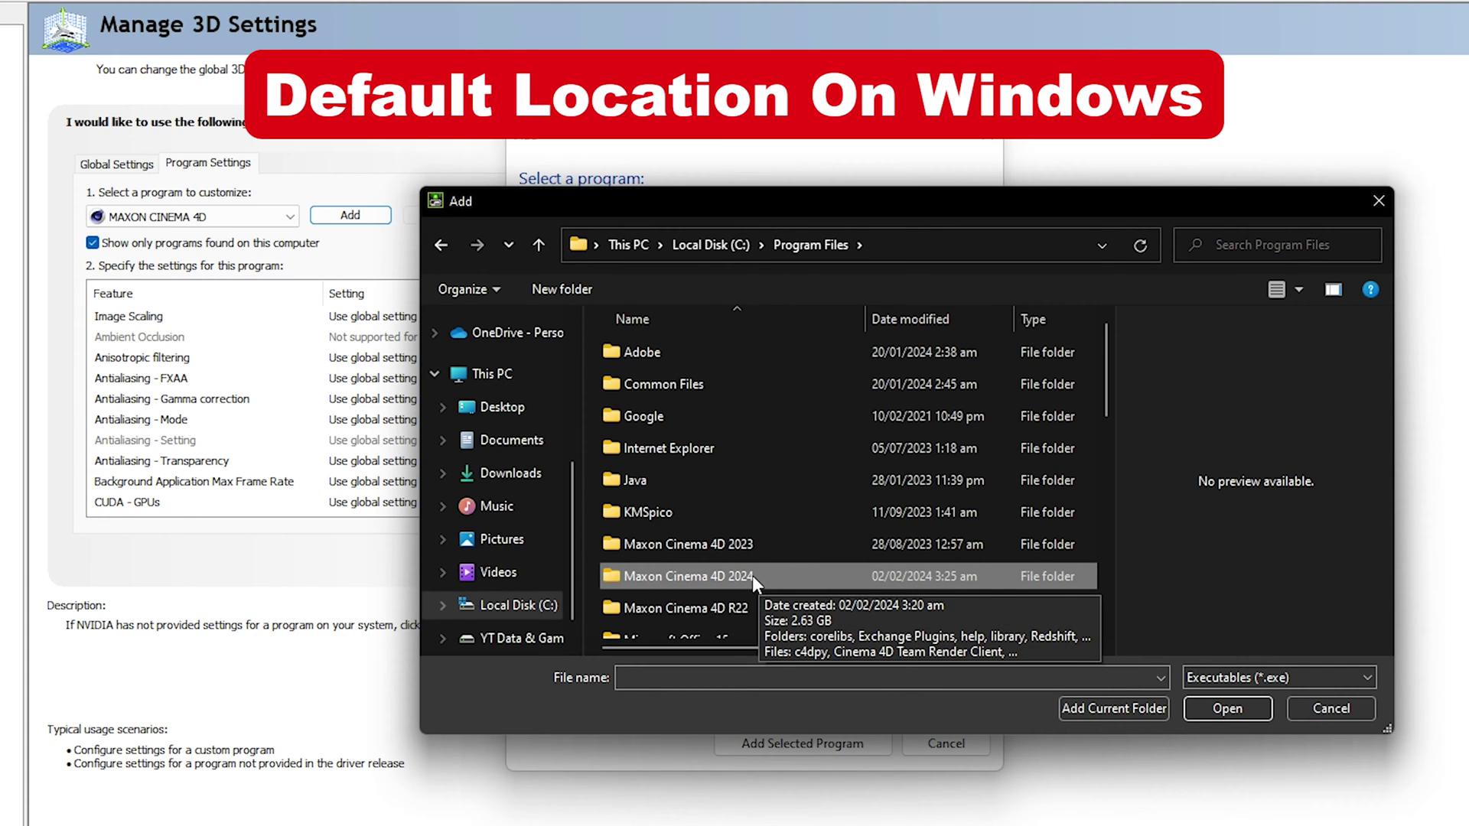
double_click(751, 575)
scroll(773, 495, "down", 2)
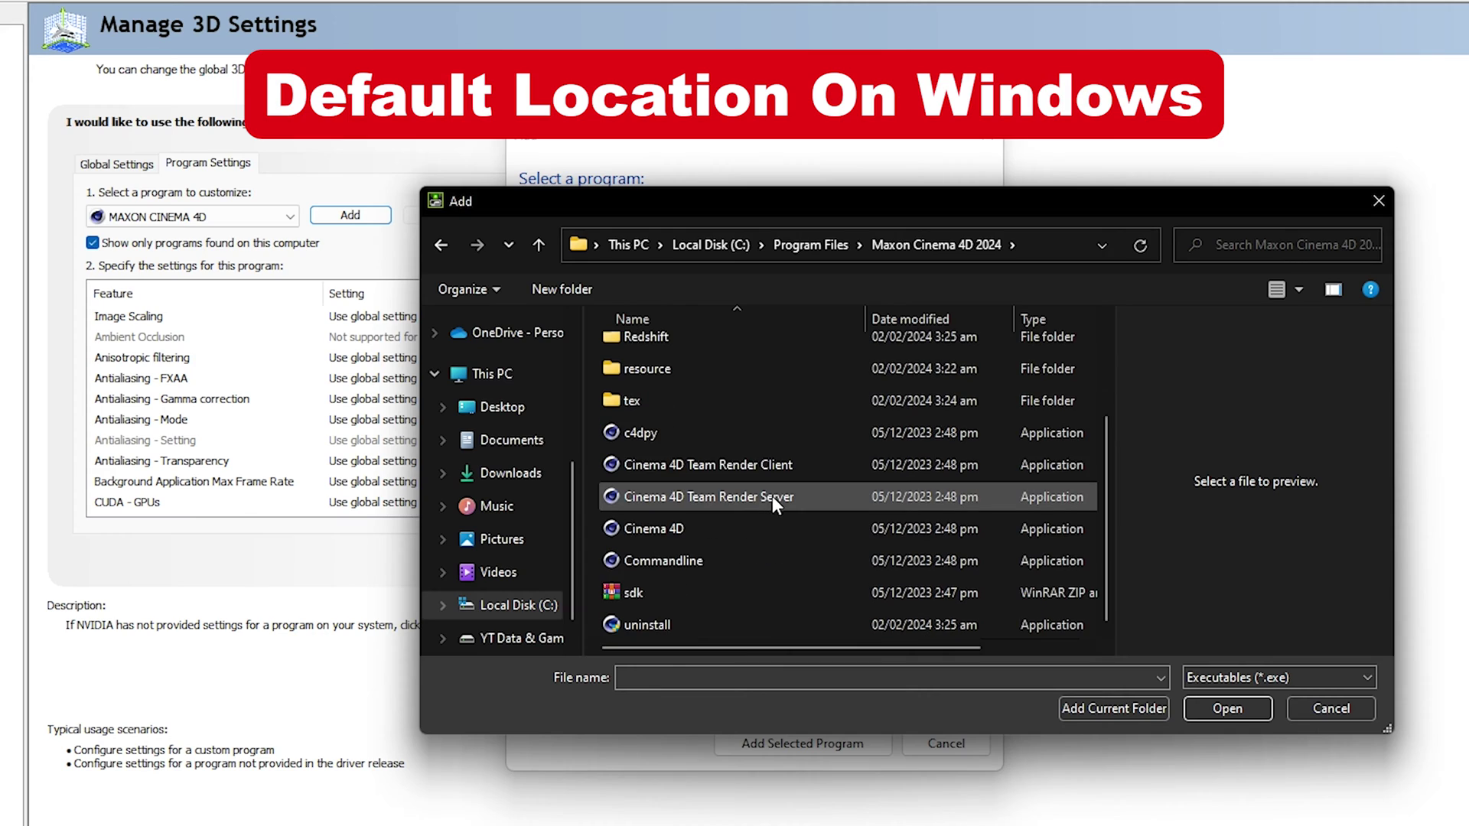
left_click(737, 529)
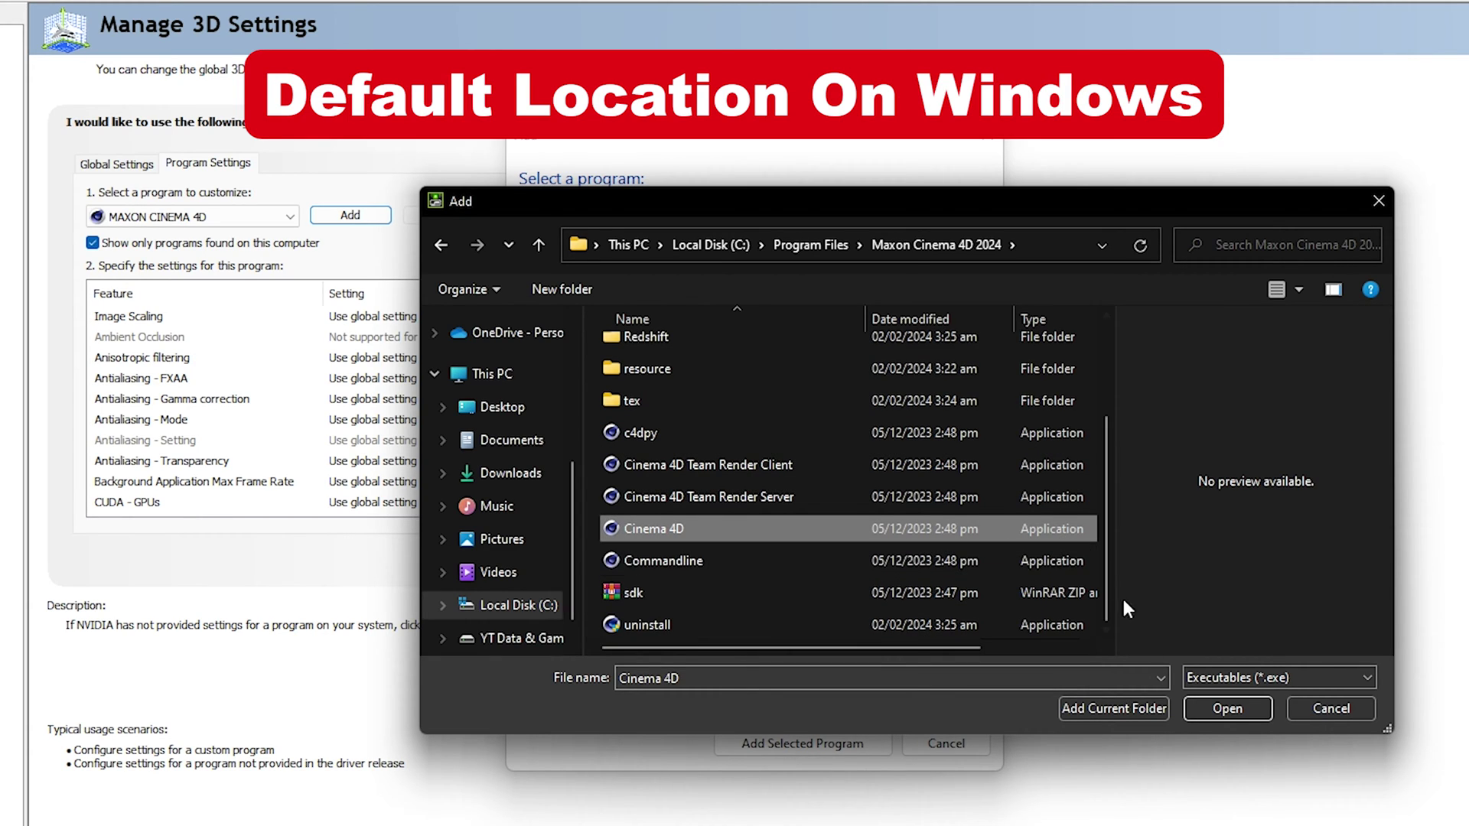
left_click(1369, 709)
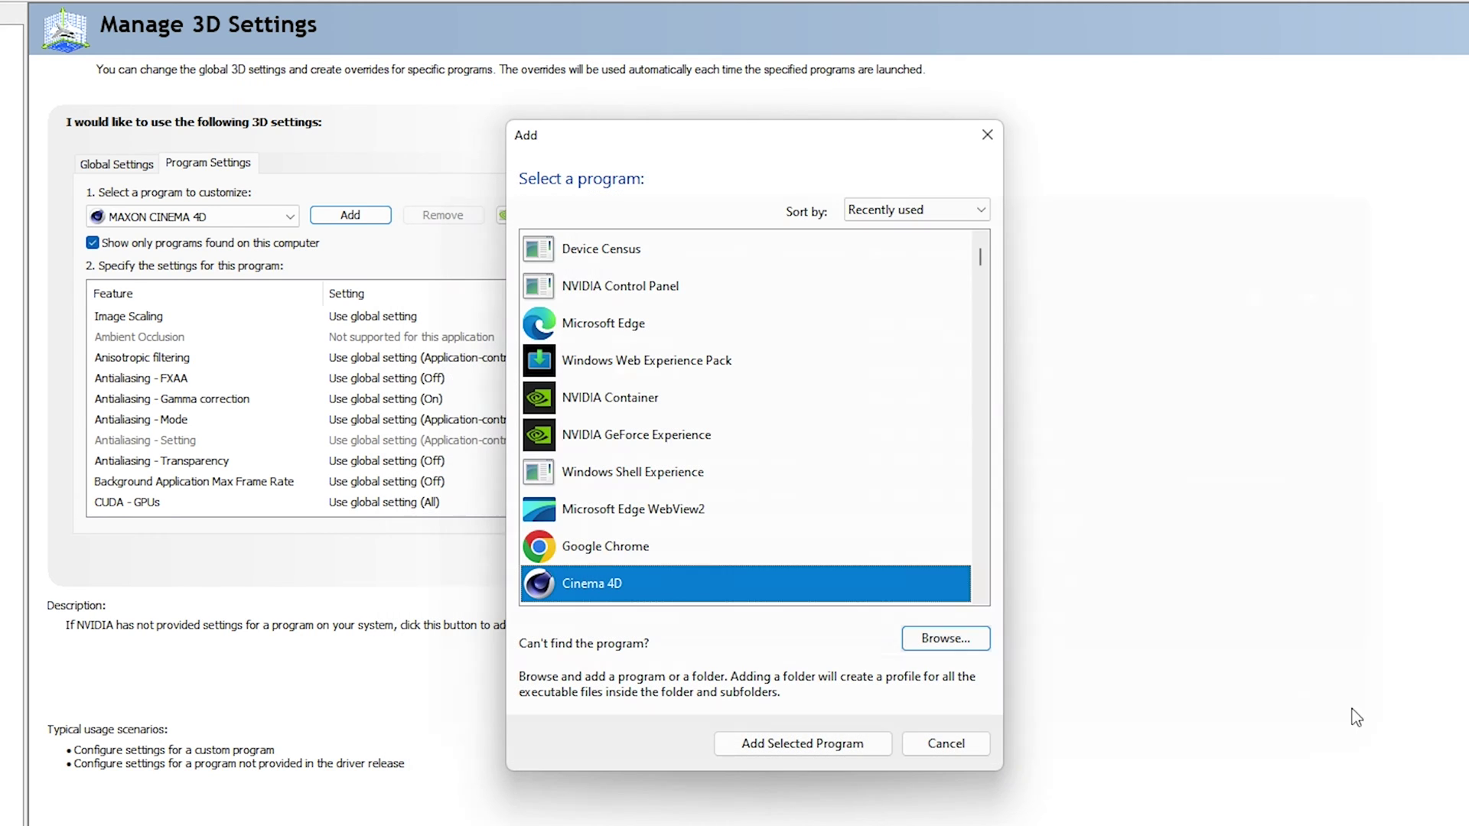
left_click(946, 743)
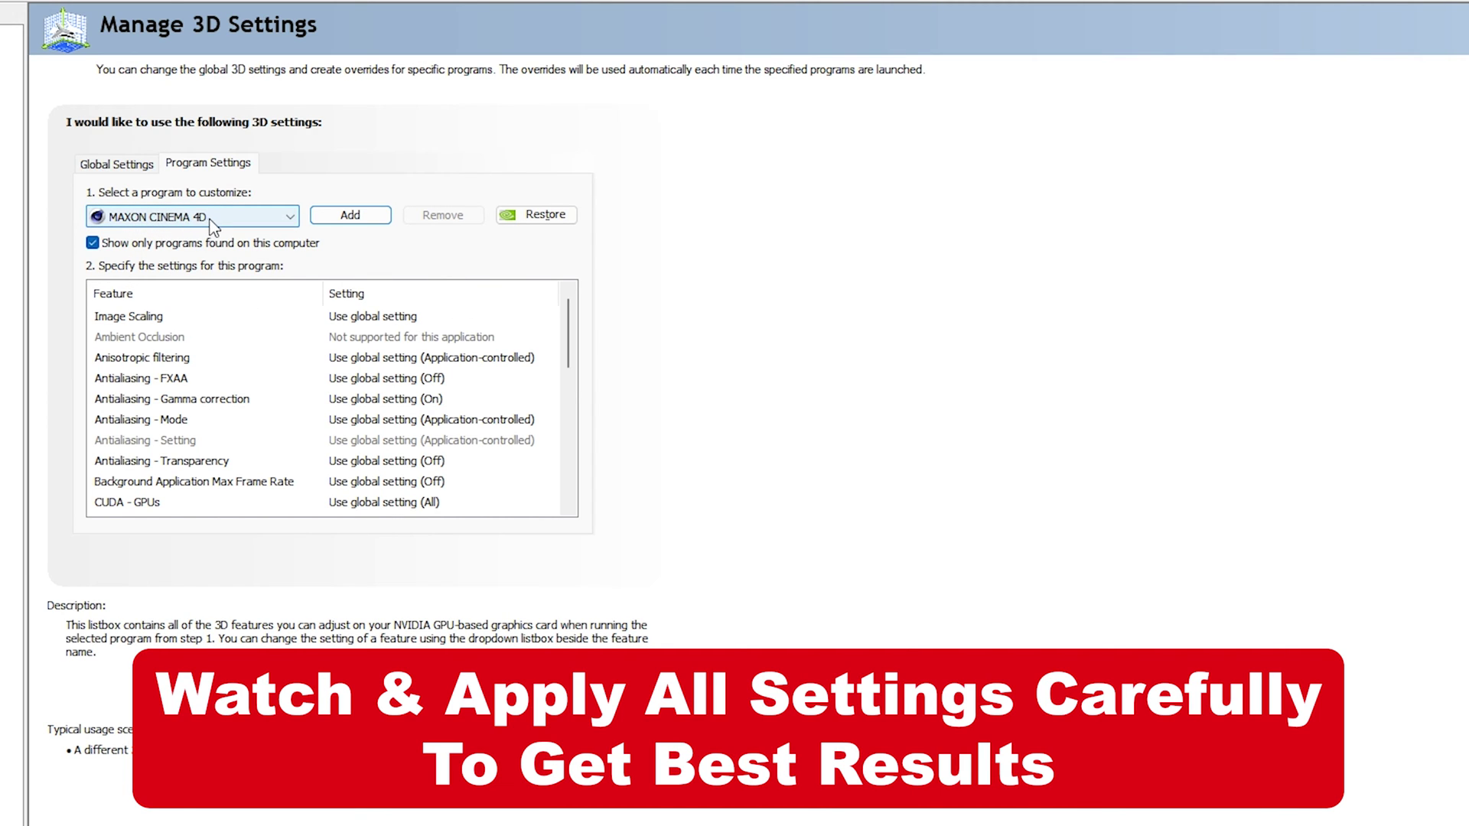
Turn Image Scaling on for Cinema 4D and confirm it
left_click(242, 321)
left_click(394, 321)
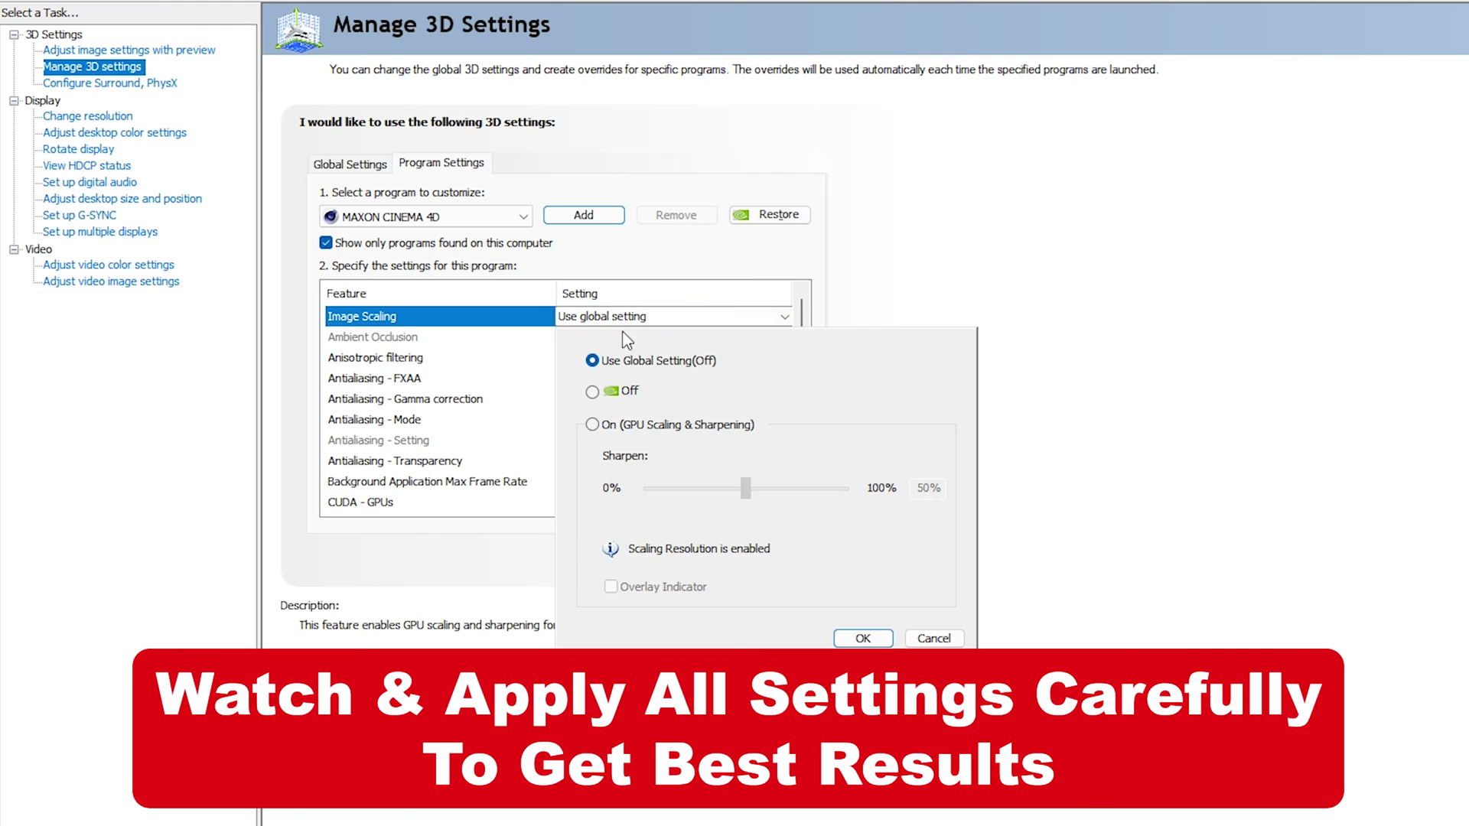
left_click(619, 429)
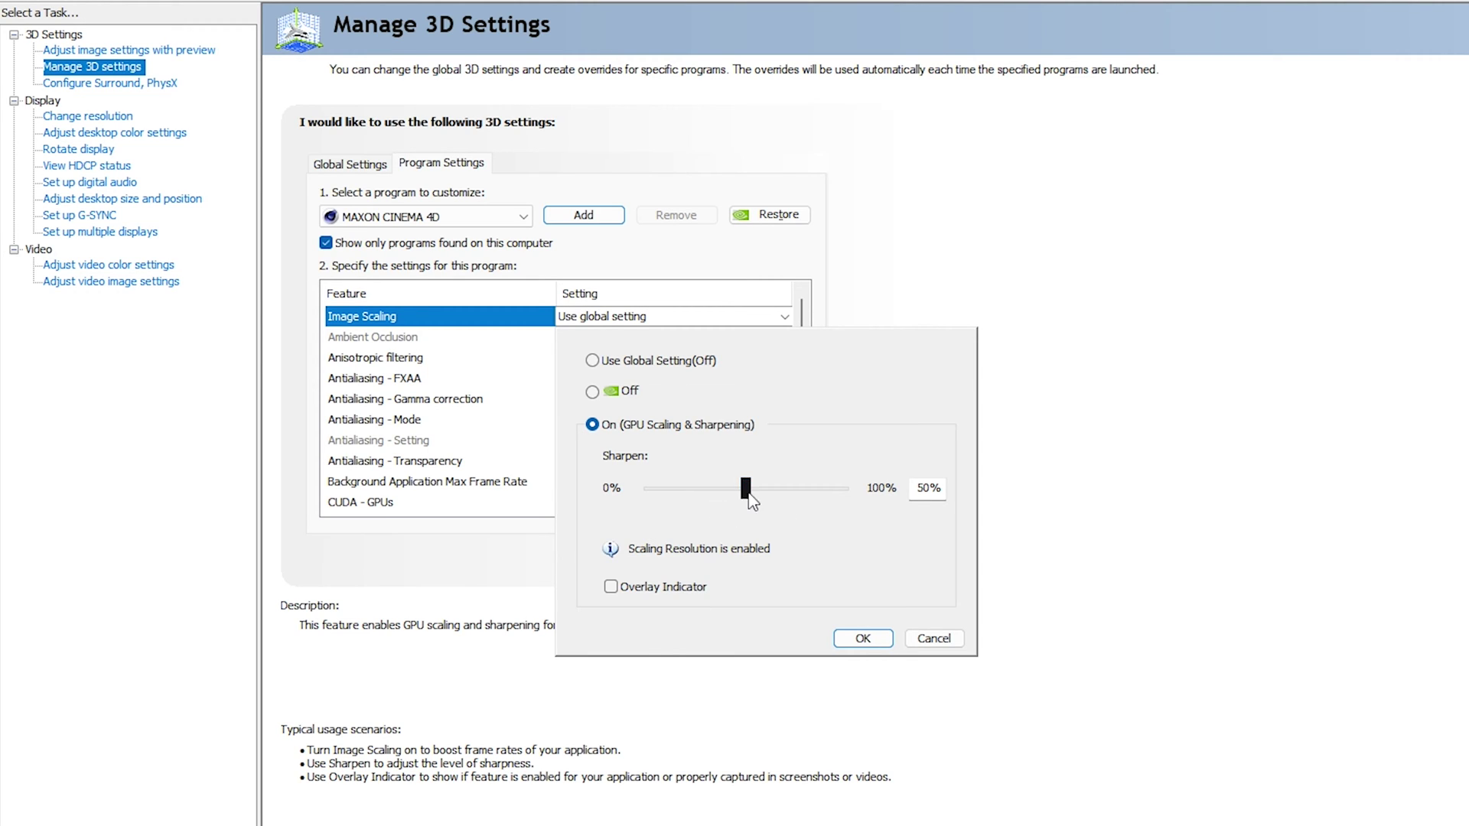
left_click(863, 638)
Set anisotropic filtering to 16x and turn FXAA and gamma correction on
left_click(380, 358)
left_click(633, 359)
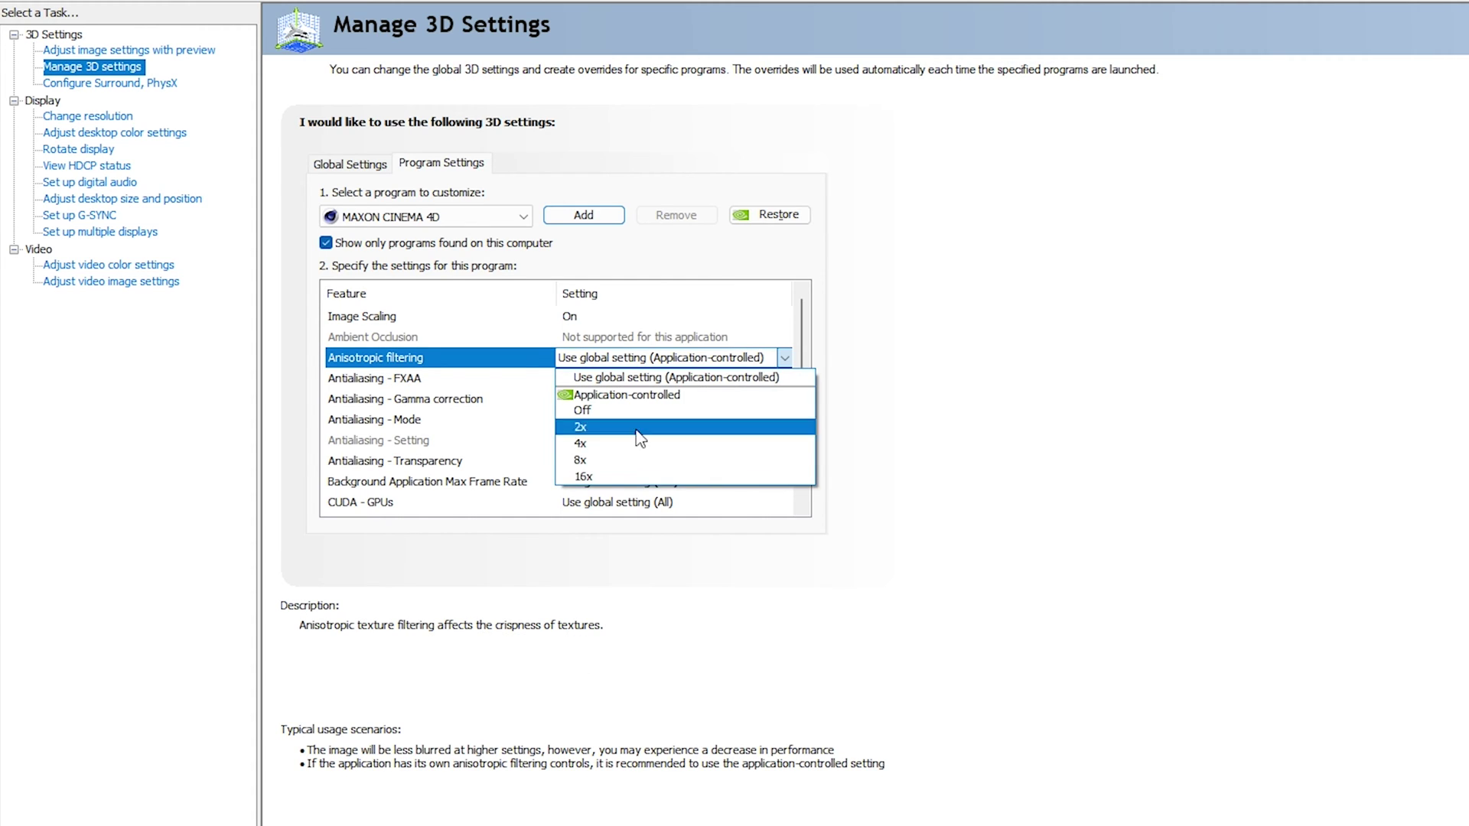
left_click(632, 484)
left_click(456, 380)
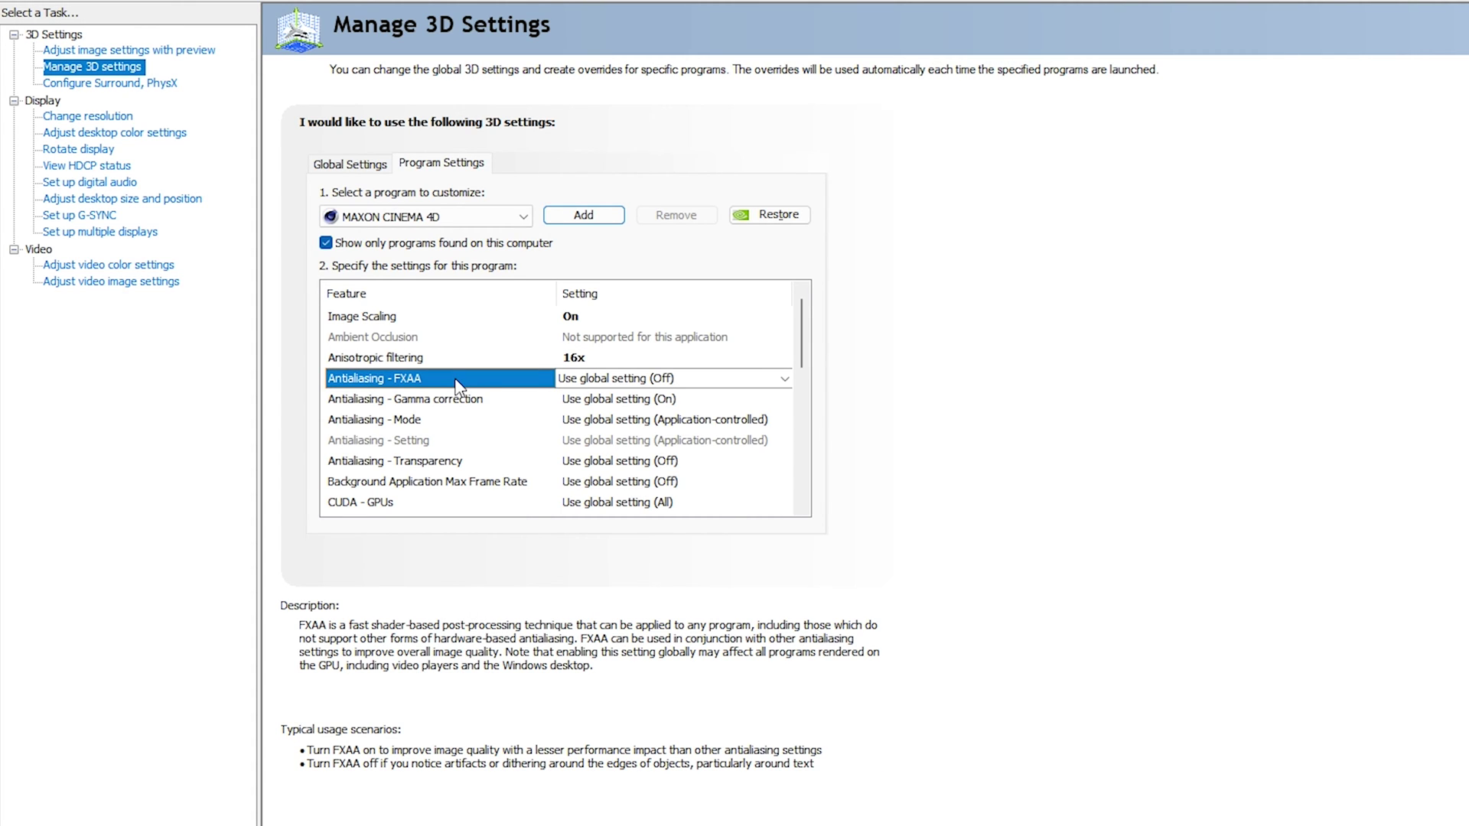
left_click(626, 380)
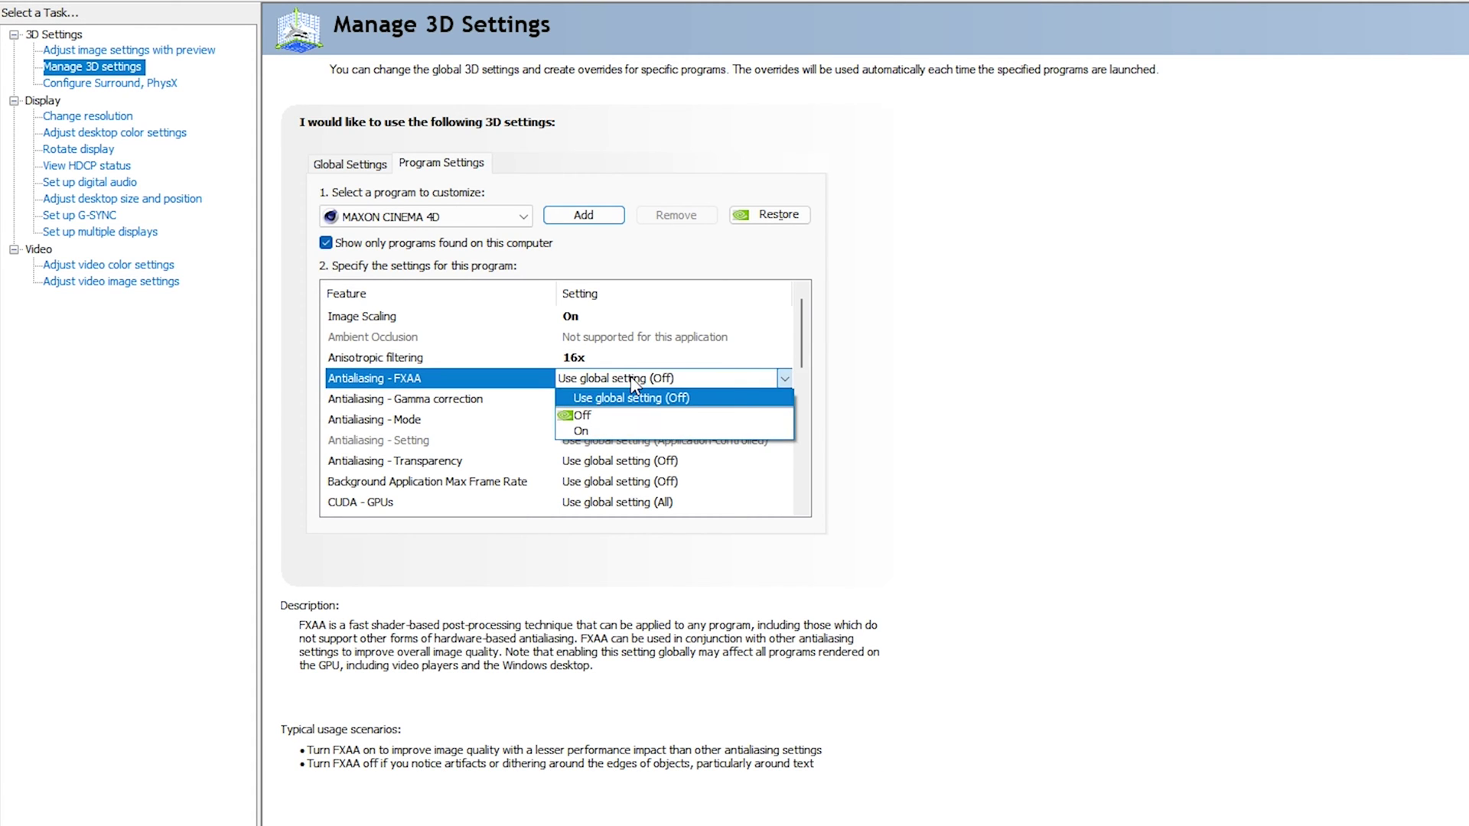
left_click(627, 431)
left_click(417, 400)
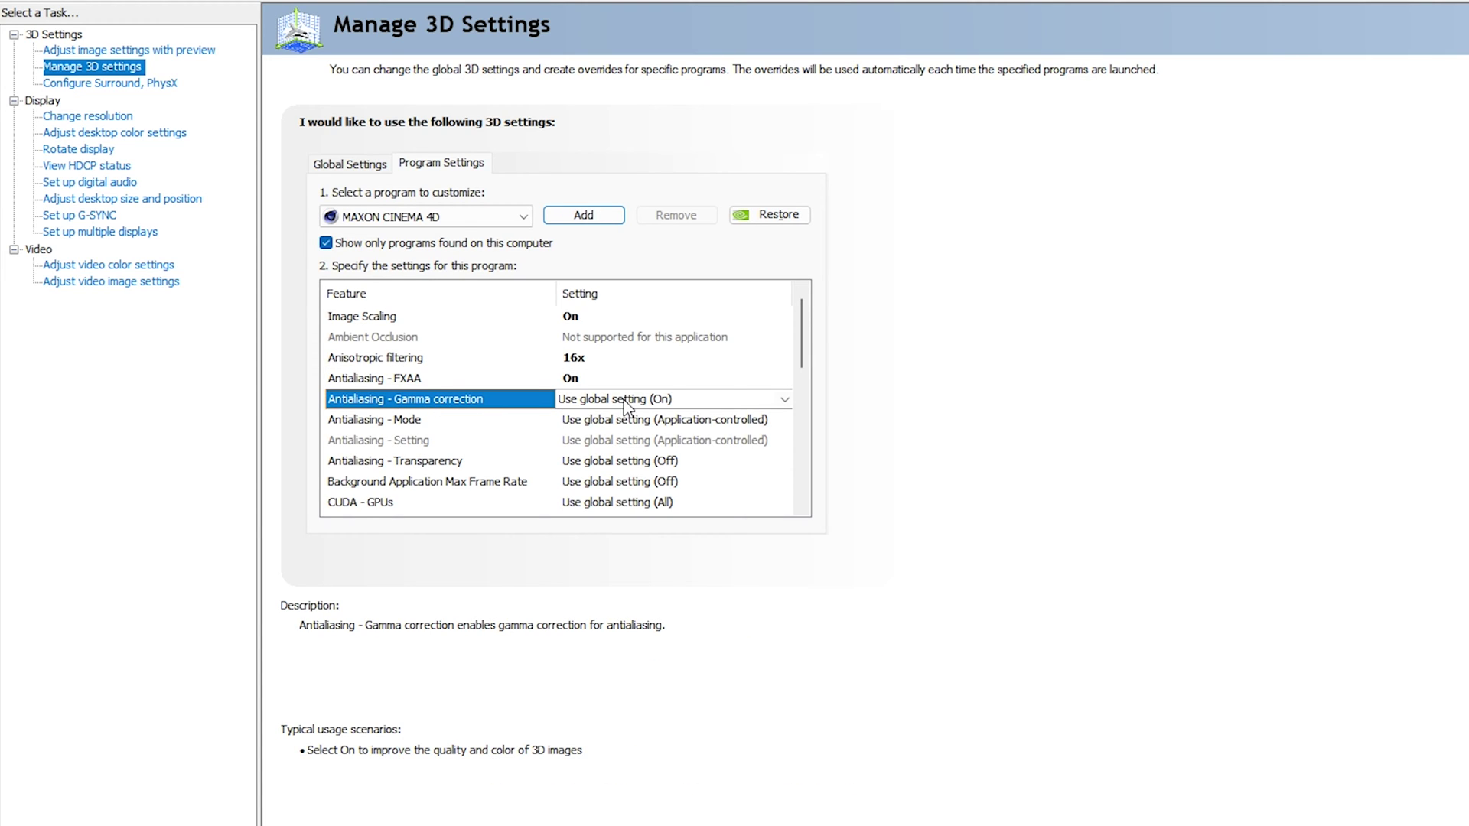
left_click(626, 401)
left_click(616, 457)
Set antialiasing mode to Enhance the application setting with an 8x level
left_click(435, 421)
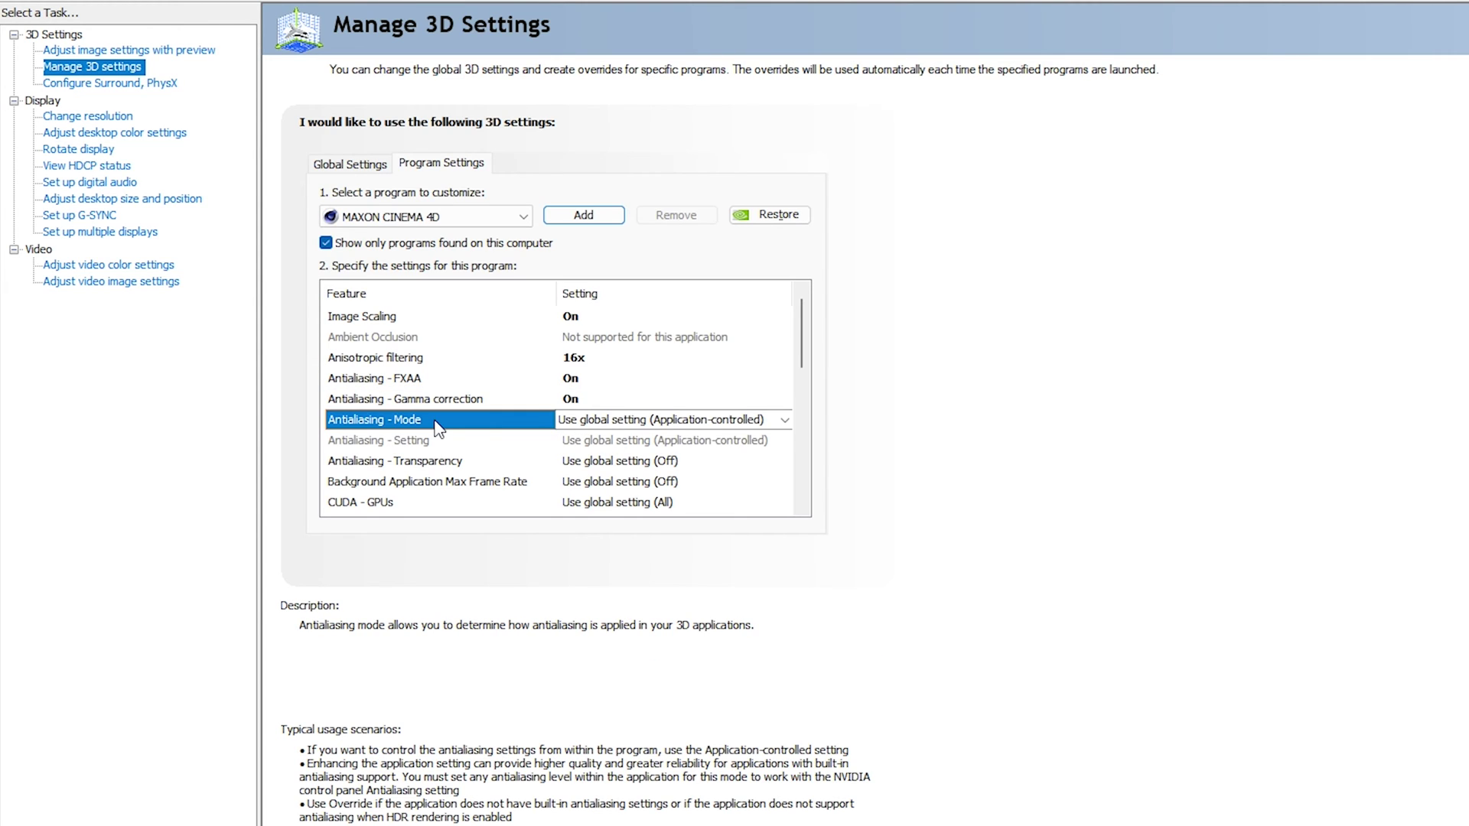
left_click(592, 420)
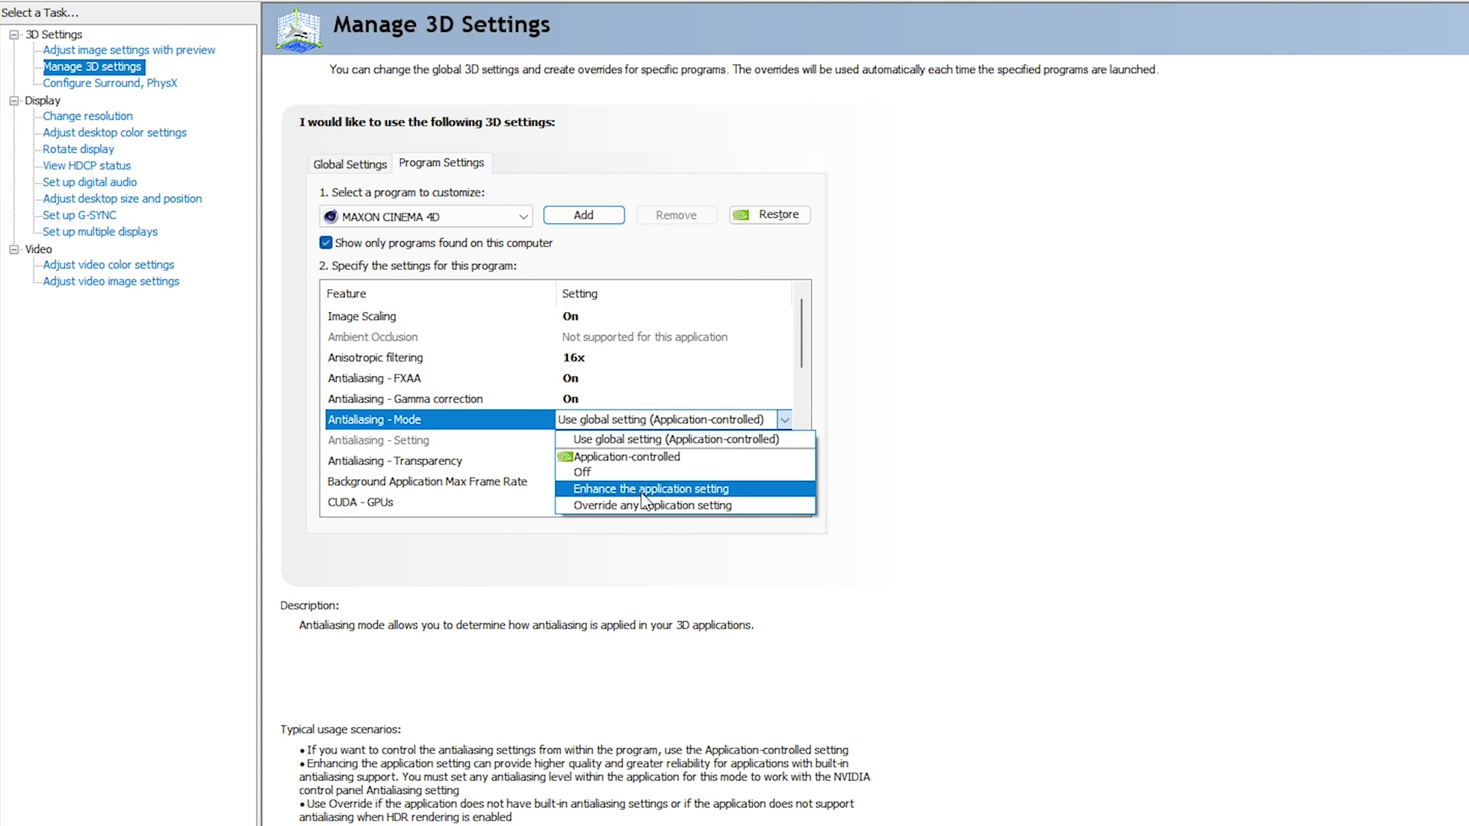
left_click(697, 489)
left_click(392, 443)
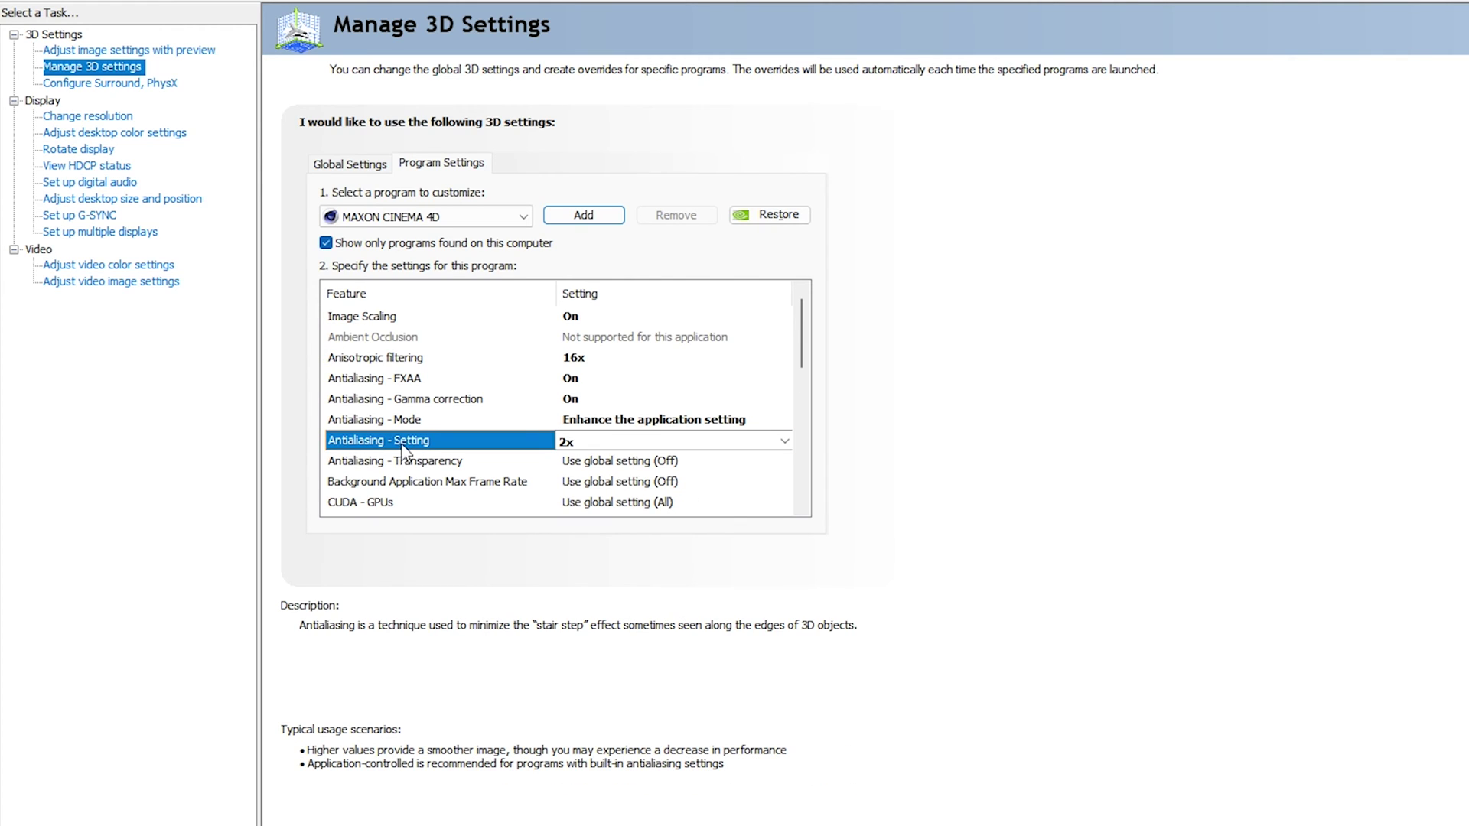
left_click(649, 444)
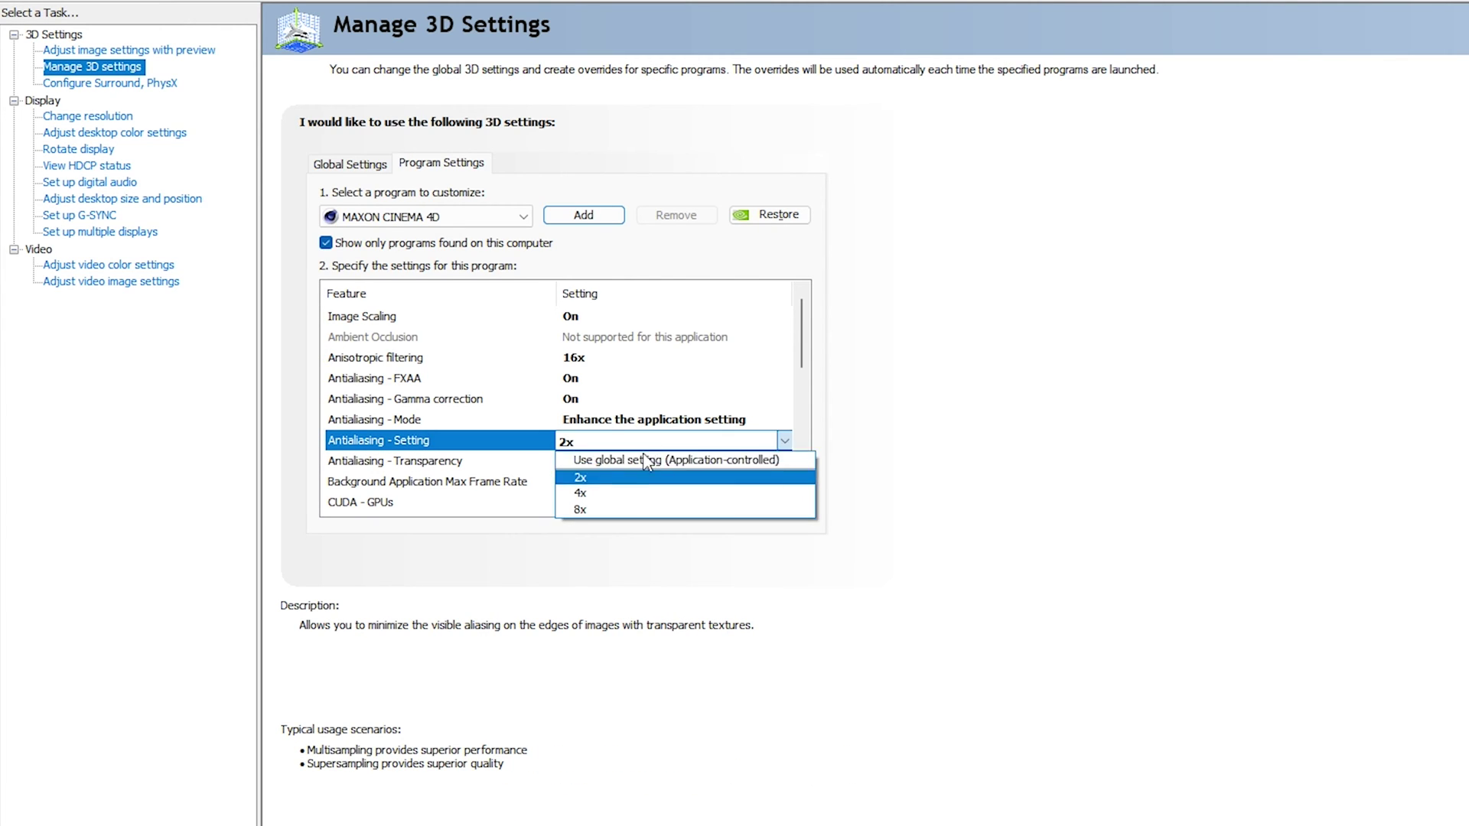
left_click(623, 508)
Set antialiasing transparency to 8x supersample
left_click(468, 461)
scroll(468, 428, "down", 1)
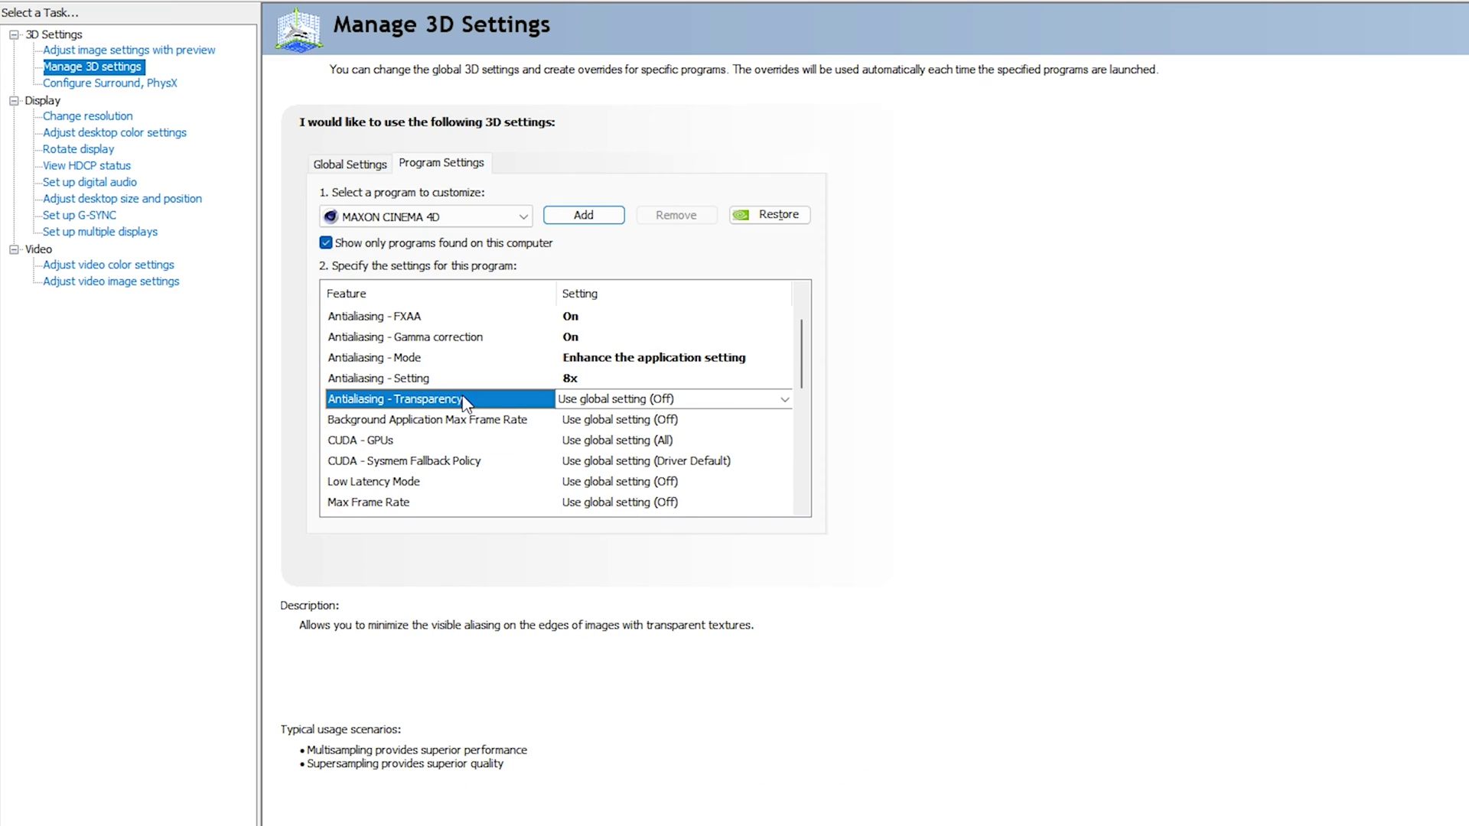
left_click(645, 398)
left_click(633, 501)
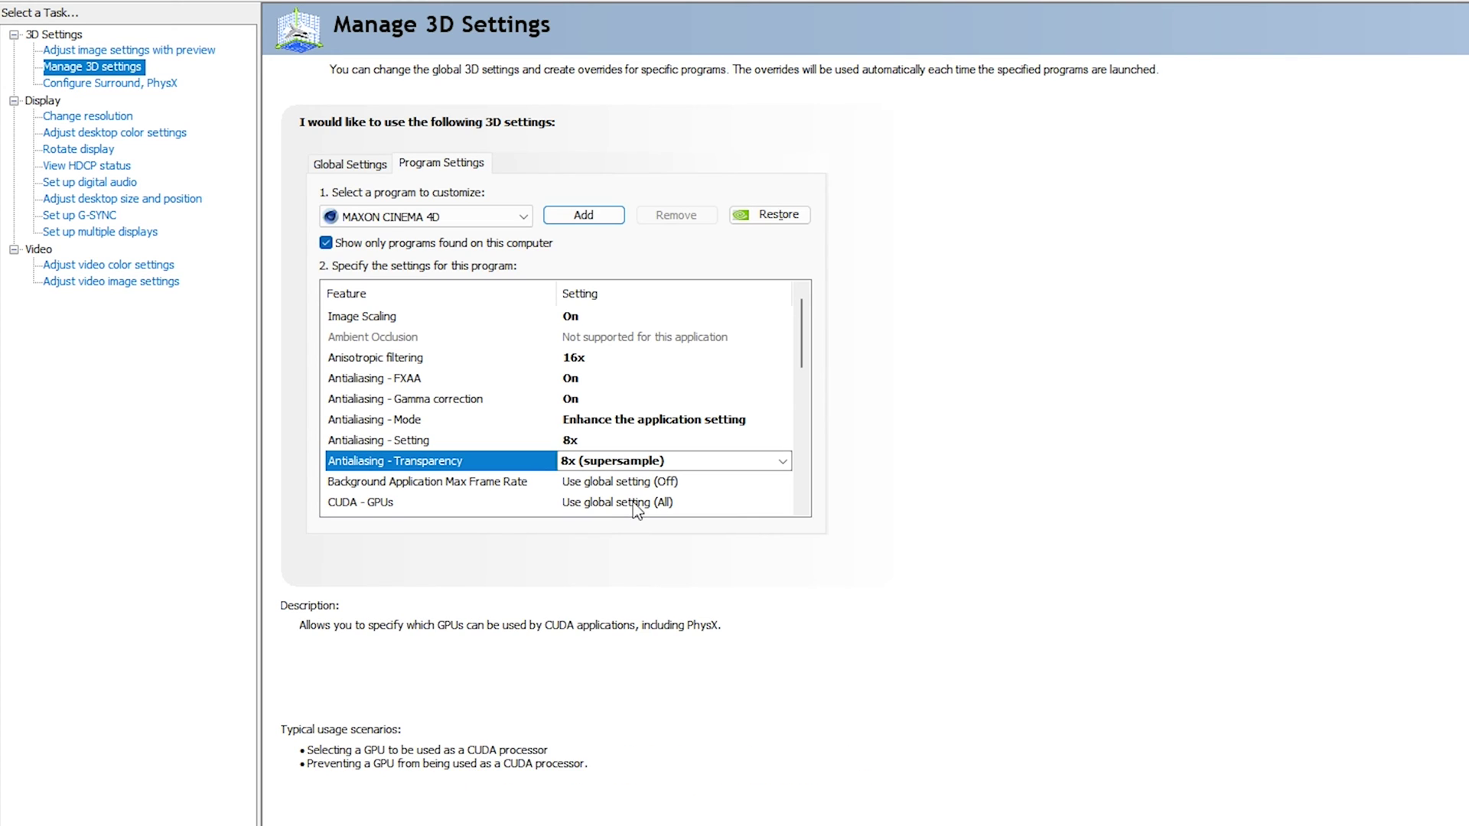
scroll(442, 407, "down", 1)
left_click(448, 421)
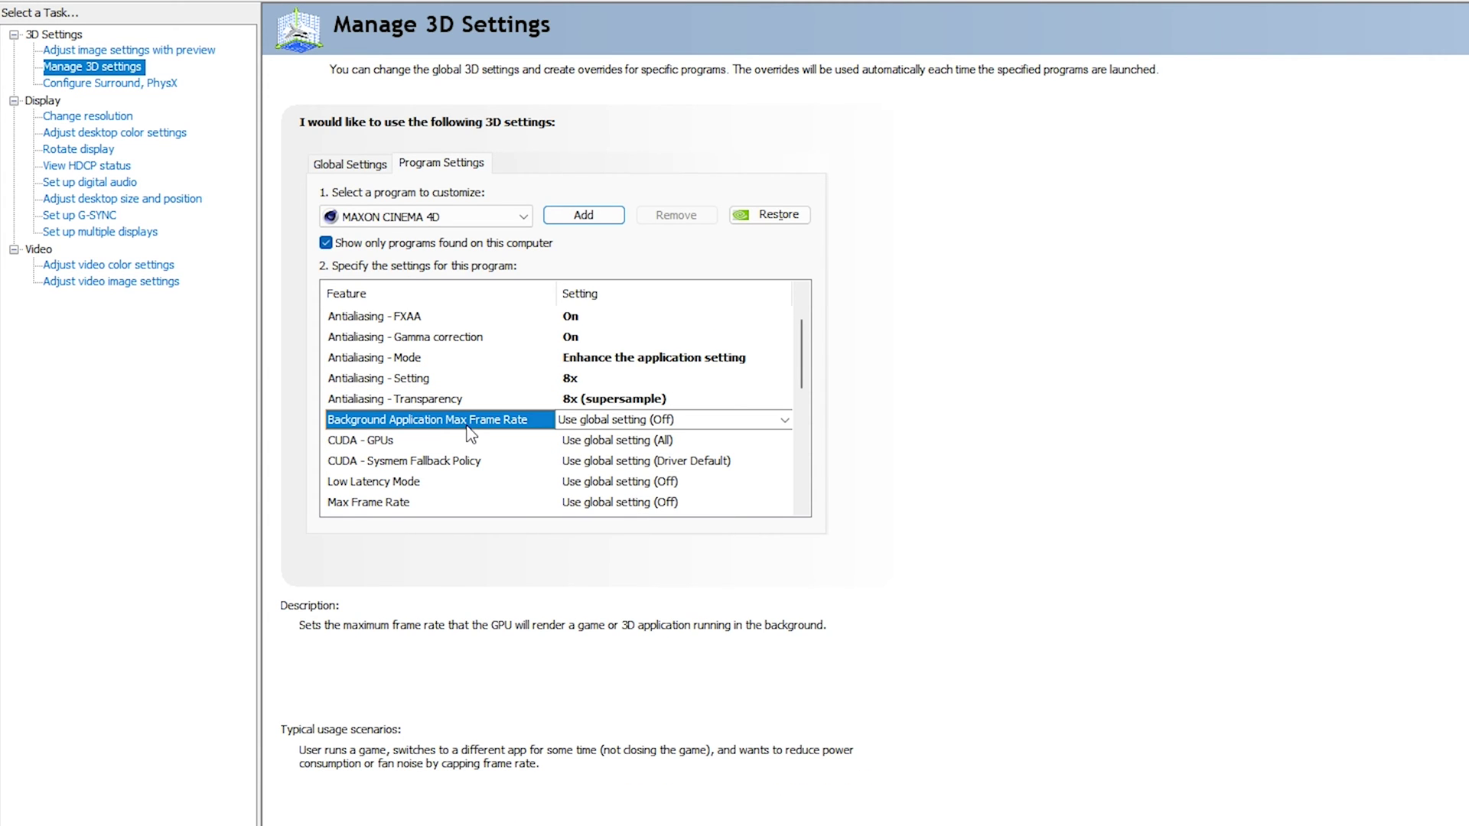
left_click(398, 442)
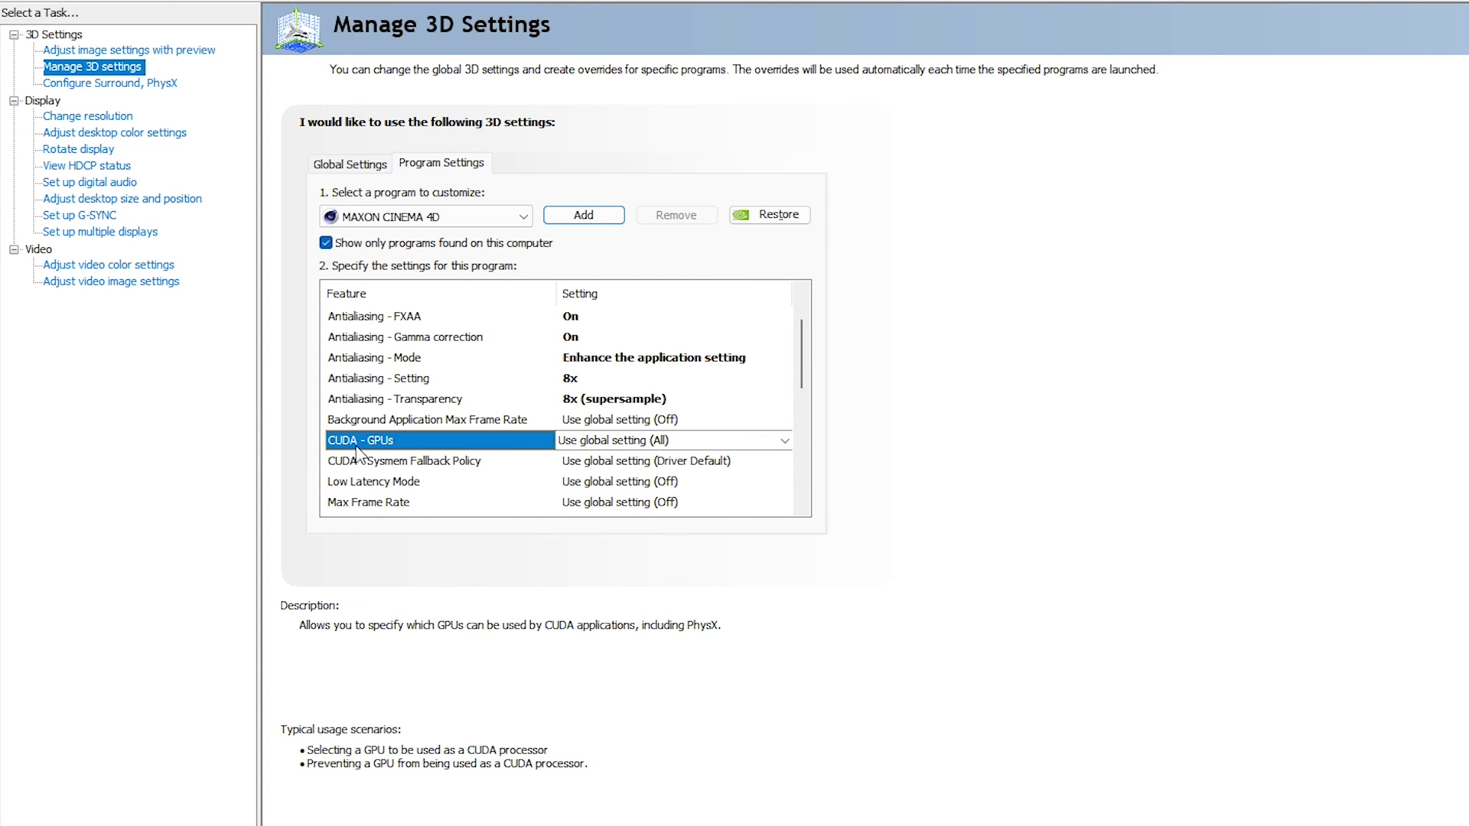
Set CUDA - GPUs to Use these GPUs with the NVIDIA GeForce GTX 1660 Ti ticked
left_click(604, 442)
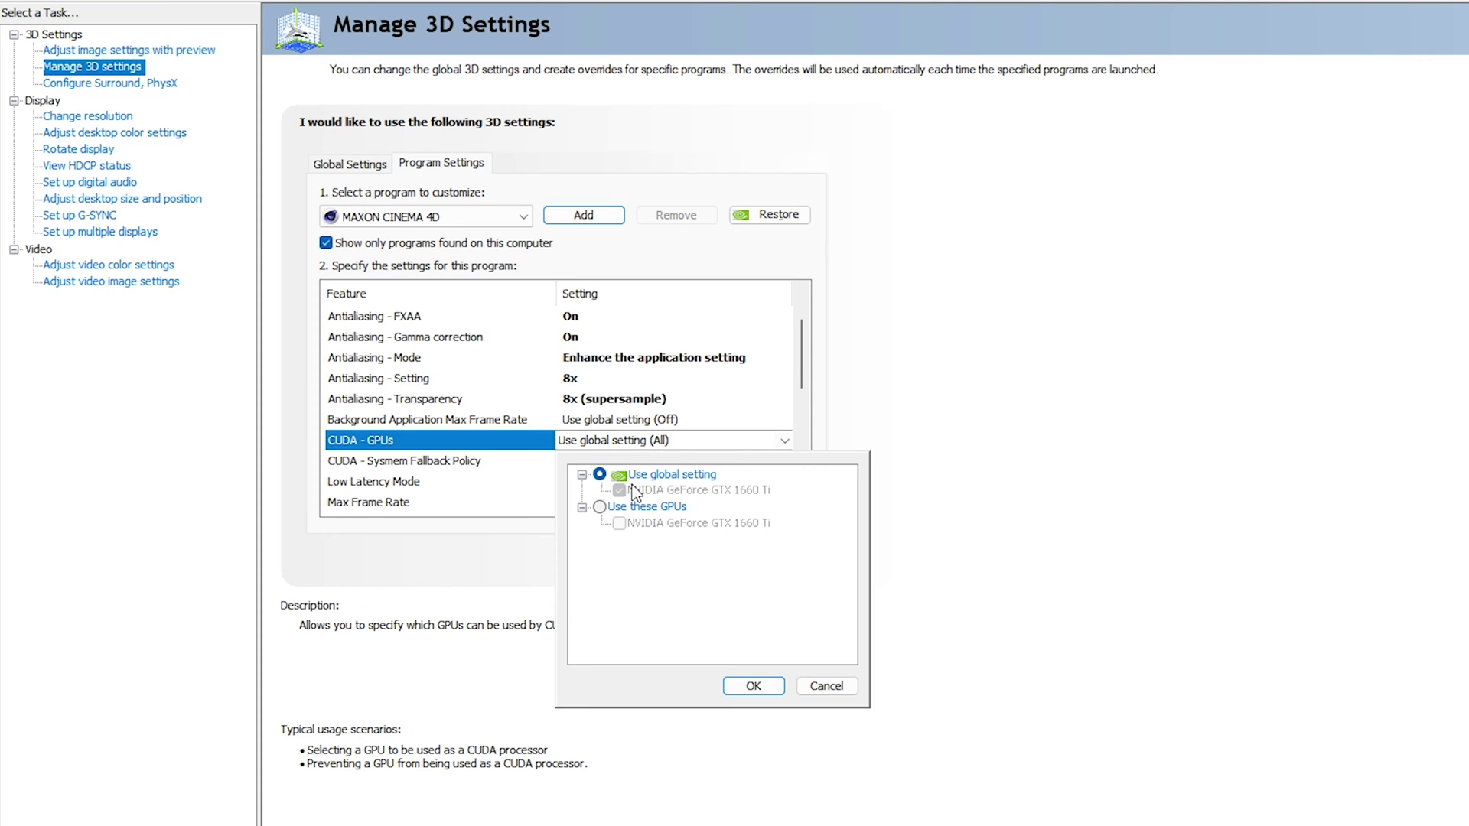
left_click(601, 508)
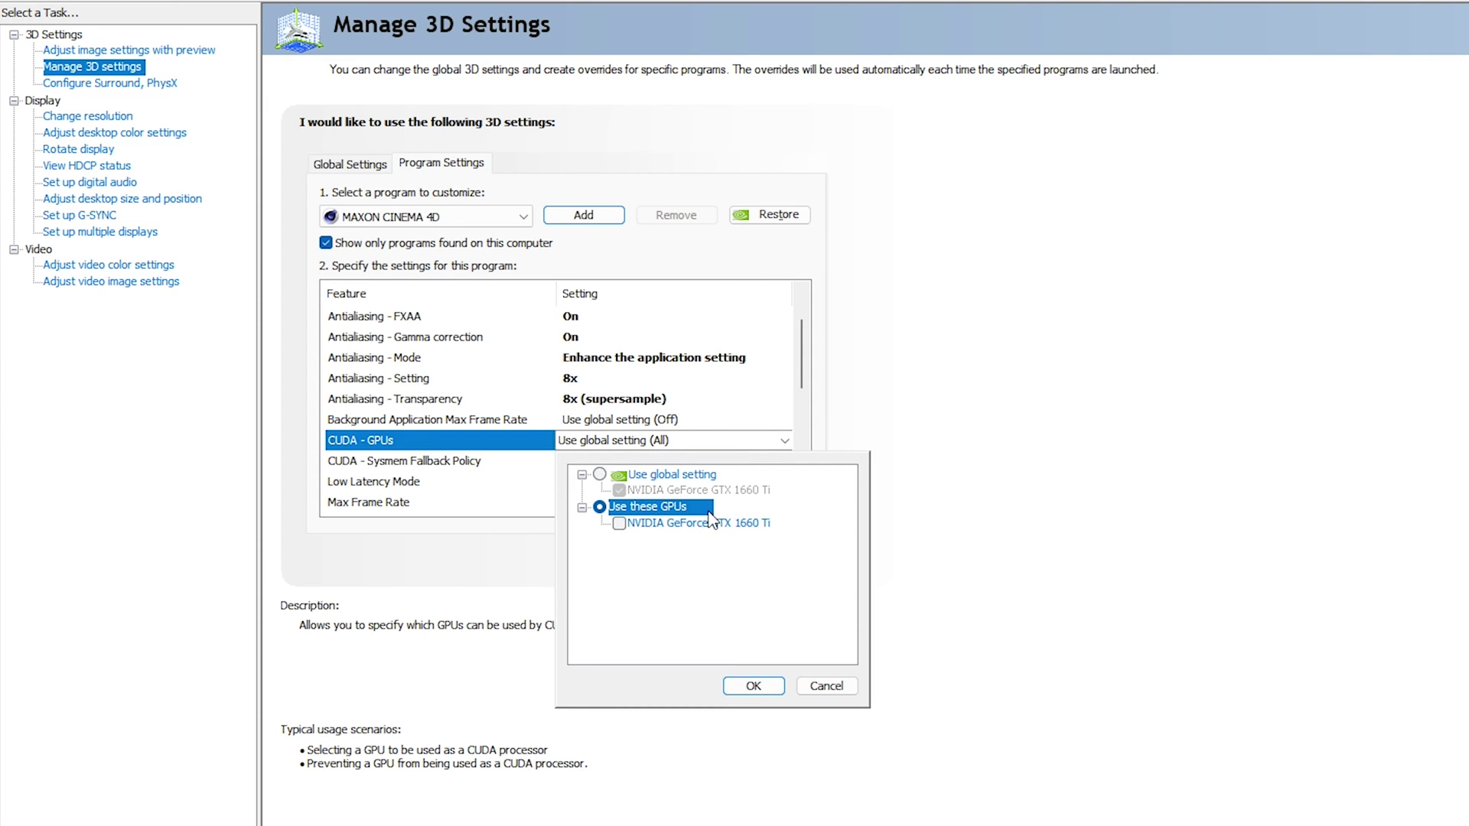
left_click(620, 527)
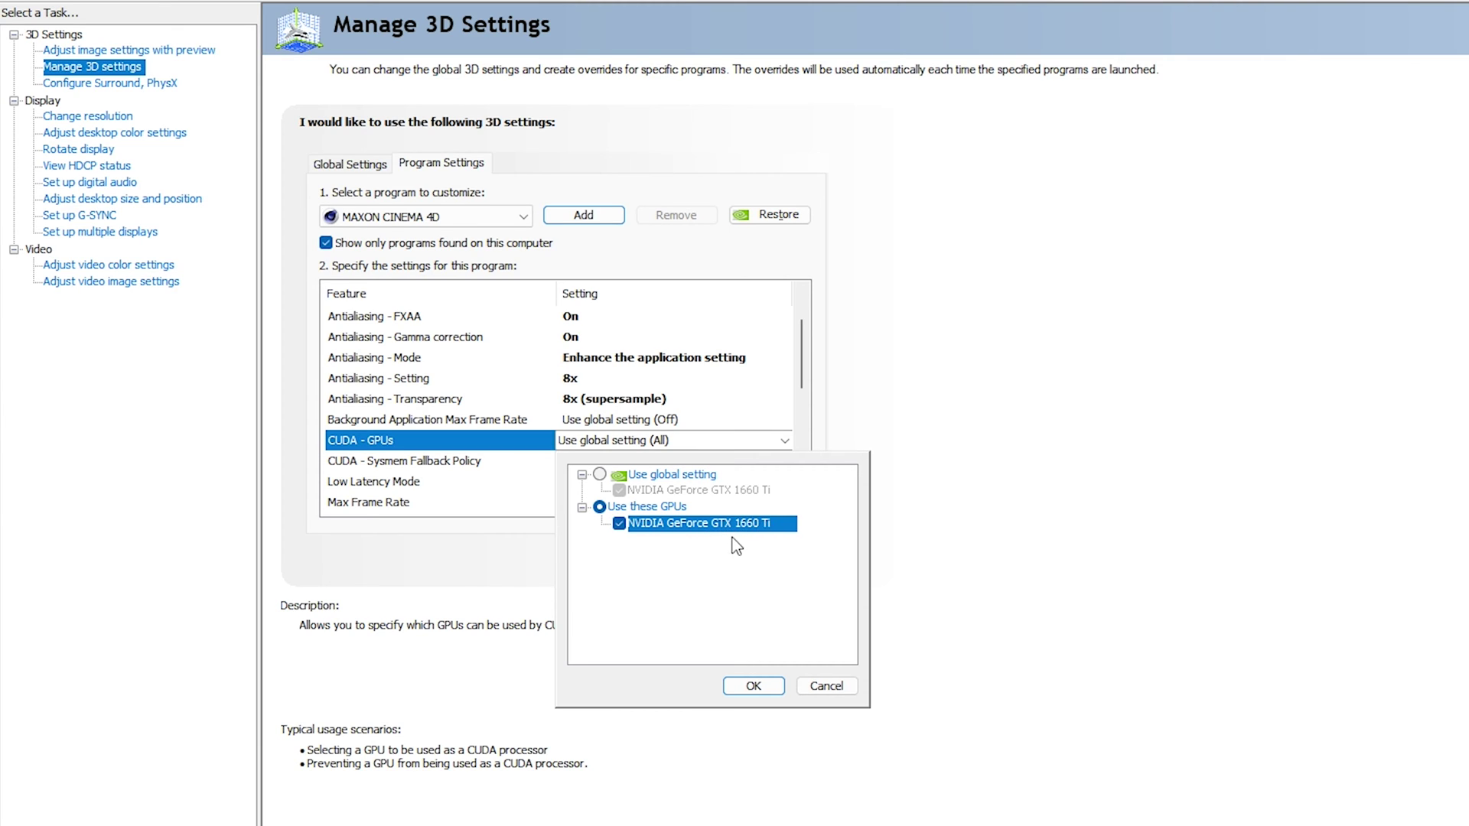
Confirm the CUDA GPU choice and set CUDA sysmem fallback policy to Driver Default
left_click(753, 685)
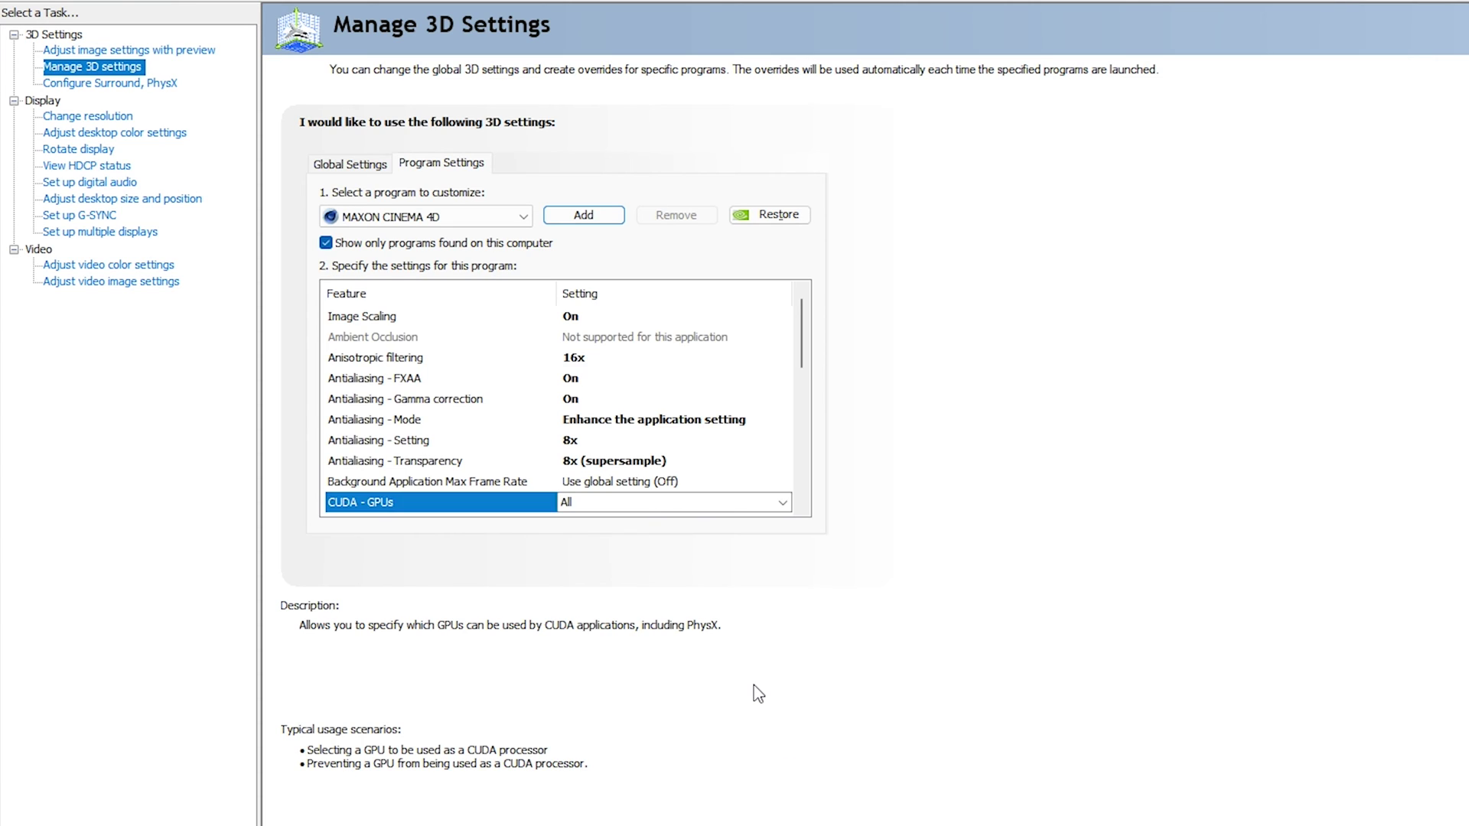
left_click(377, 463)
left_click(618, 461)
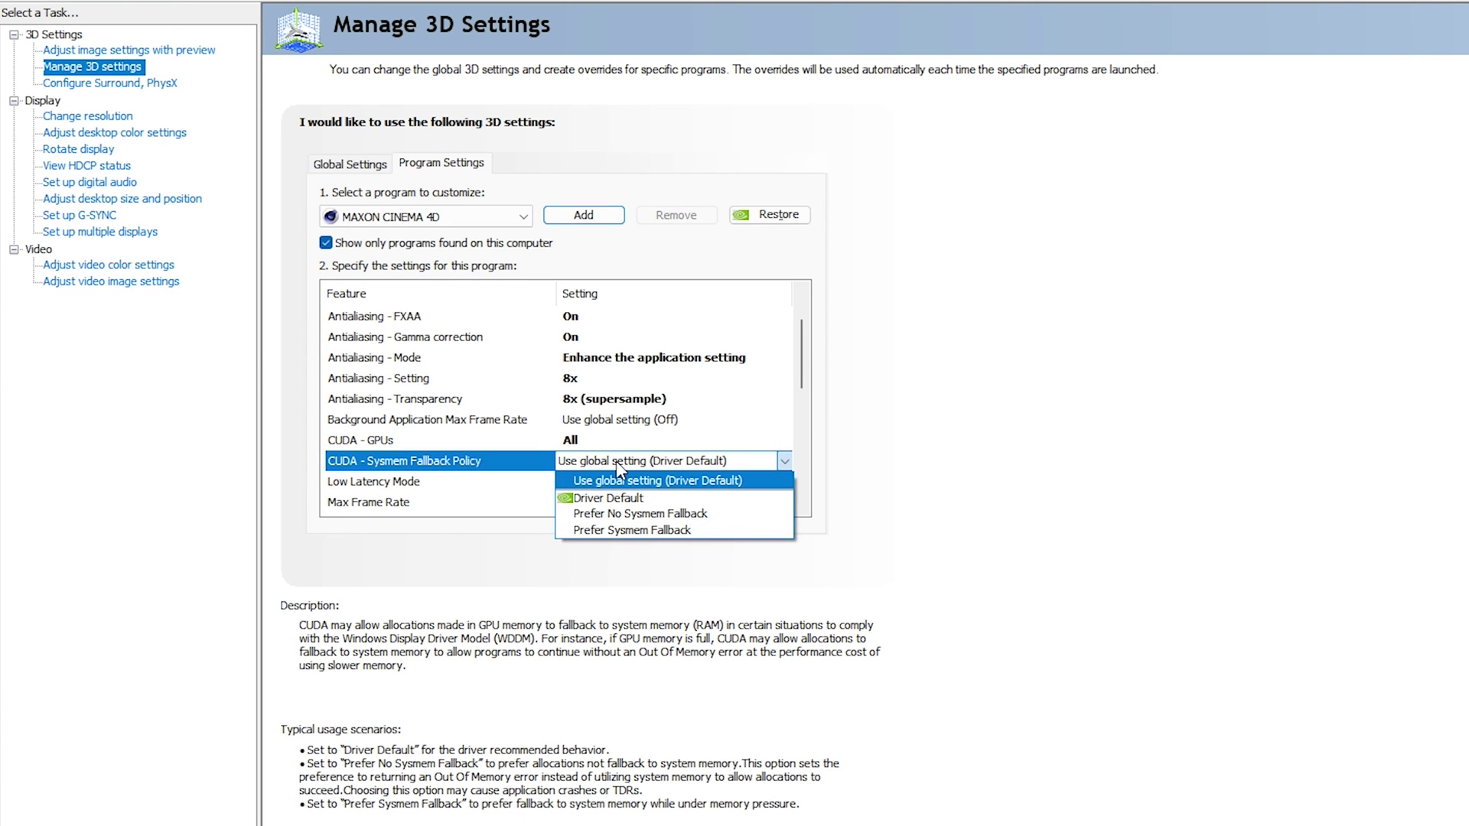
left_click(663, 498)
Turn Multi-Frame Sampled AA (MFAA) on for Cinema 4D
left_click(451, 400)
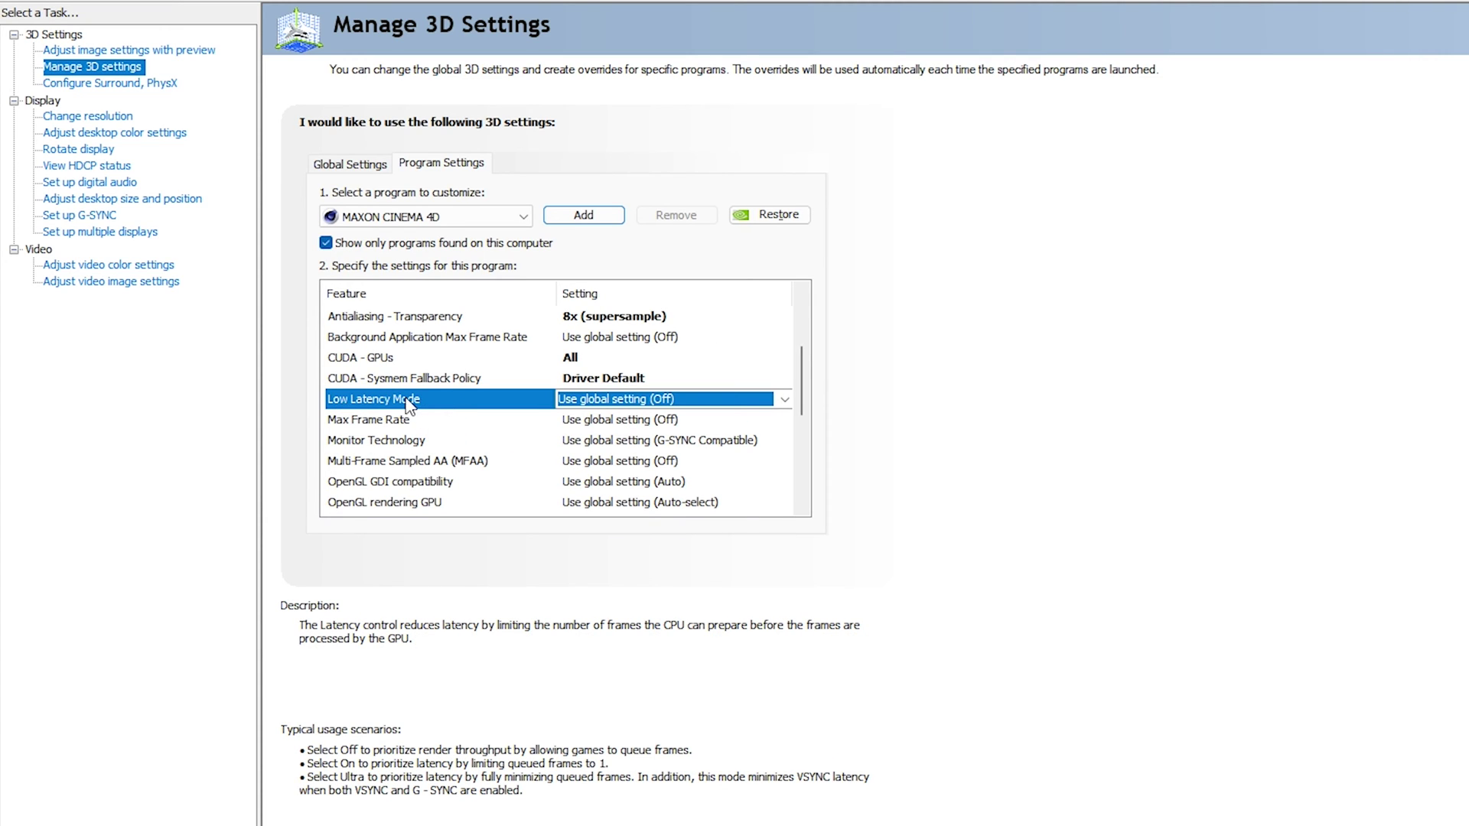
left_click(413, 421)
left_click(446, 443)
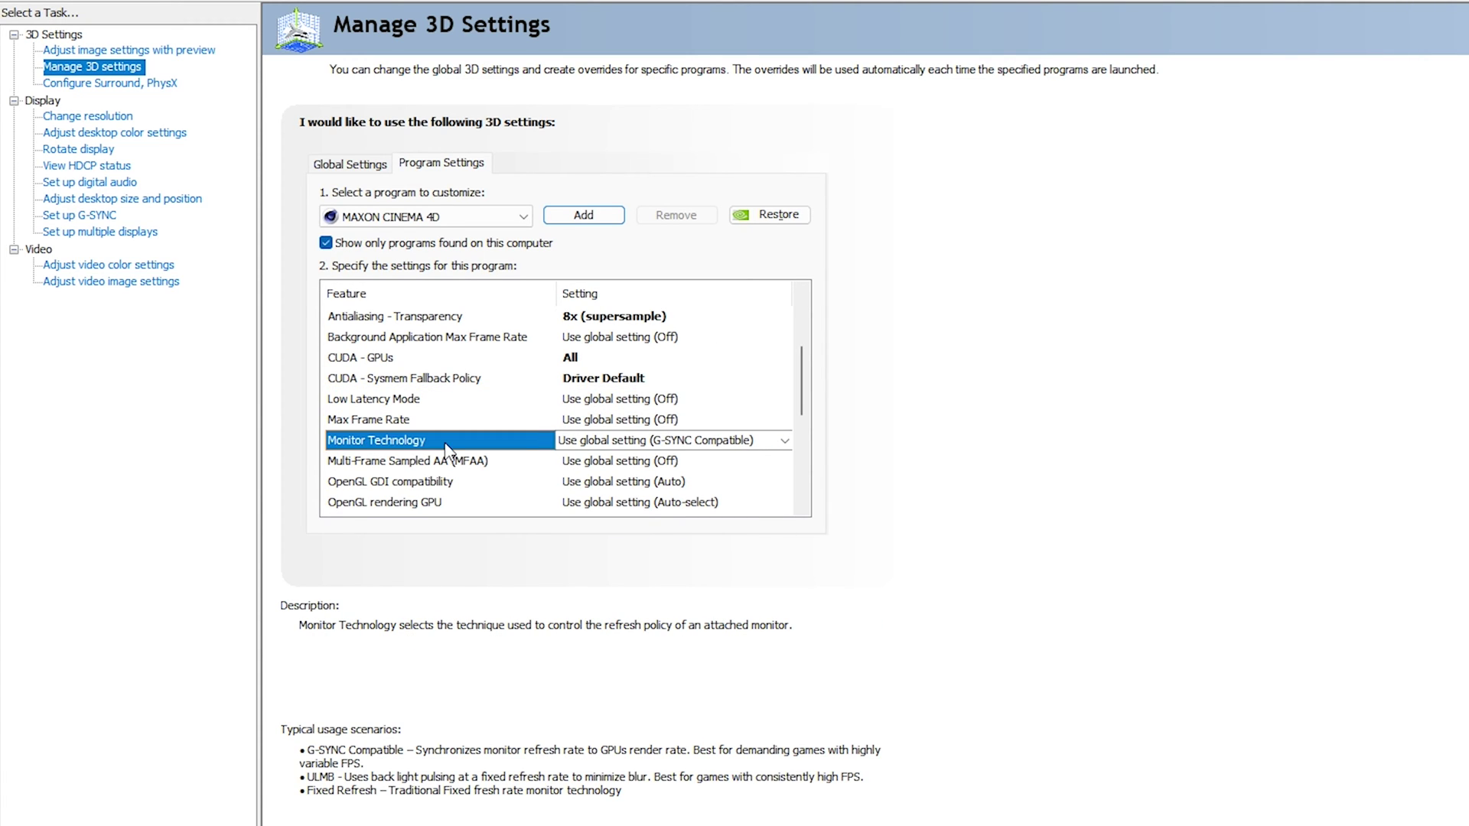
left_click(447, 460)
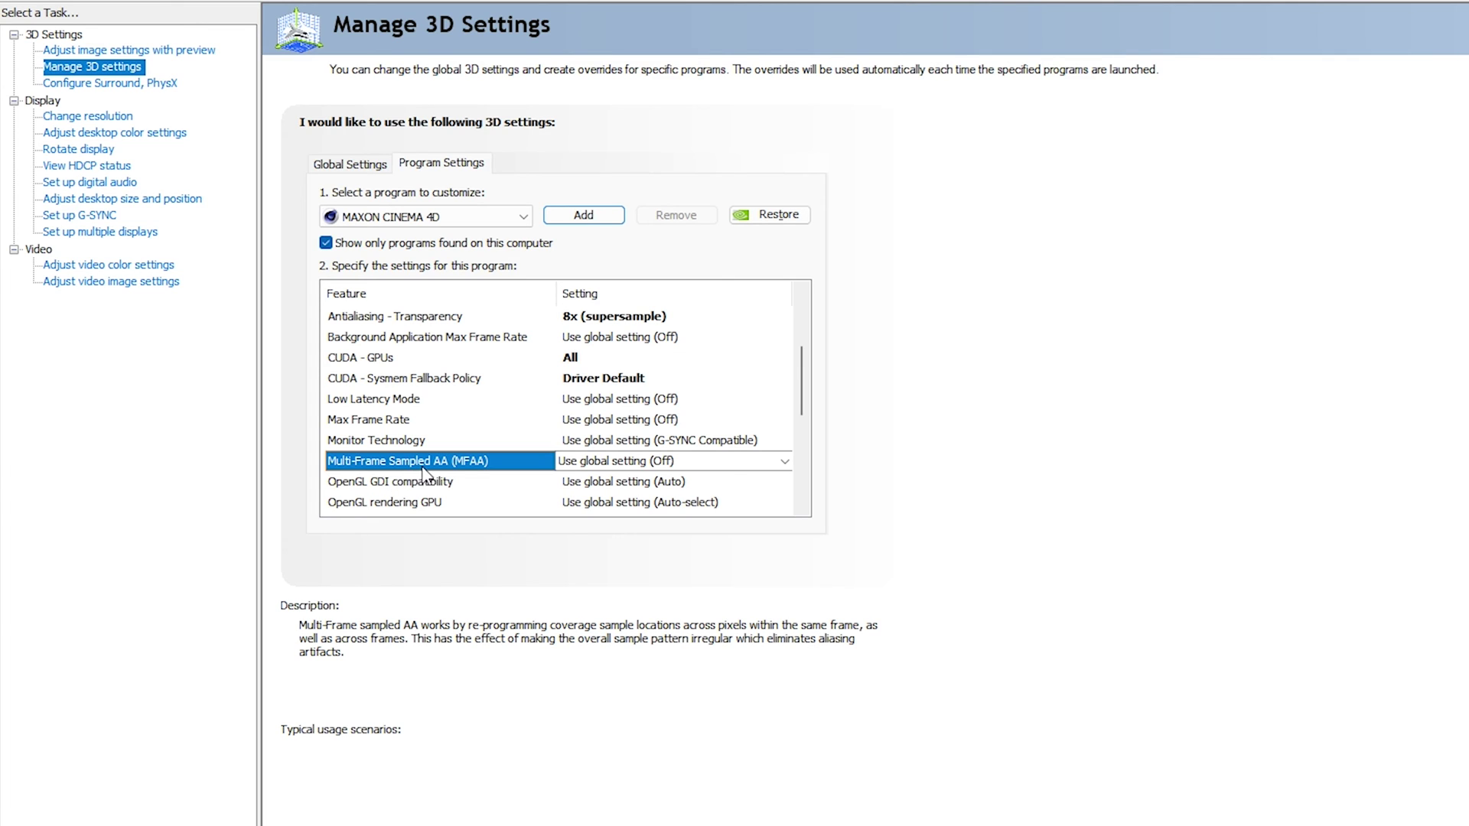
left_click(617, 462)
left_click(617, 507)
Set OpenGL GDI compatibility to Prefer performance
scroll(458, 474, "down", 1)
left_click(373, 463)
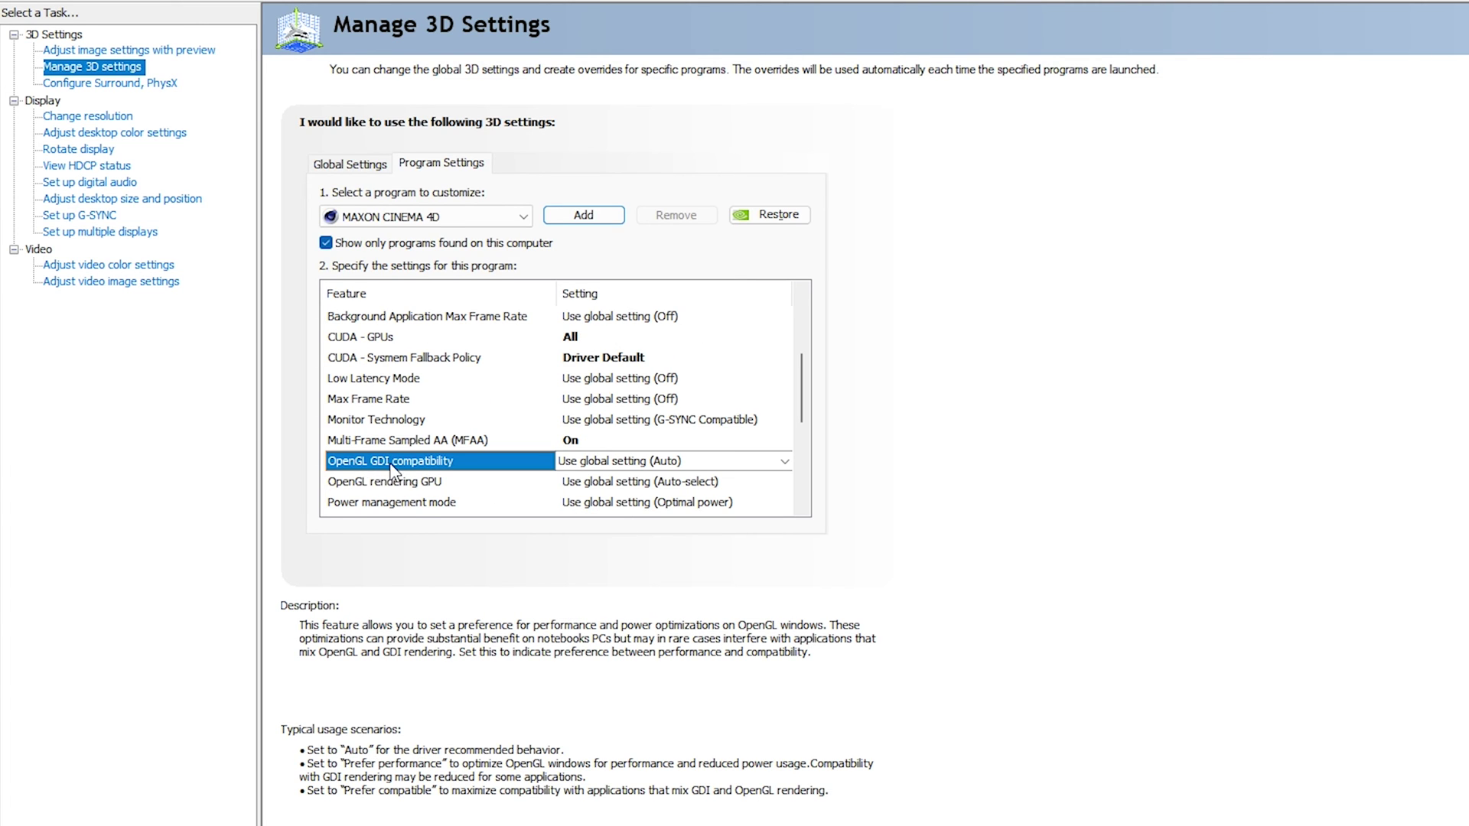
left_click(621, 462)
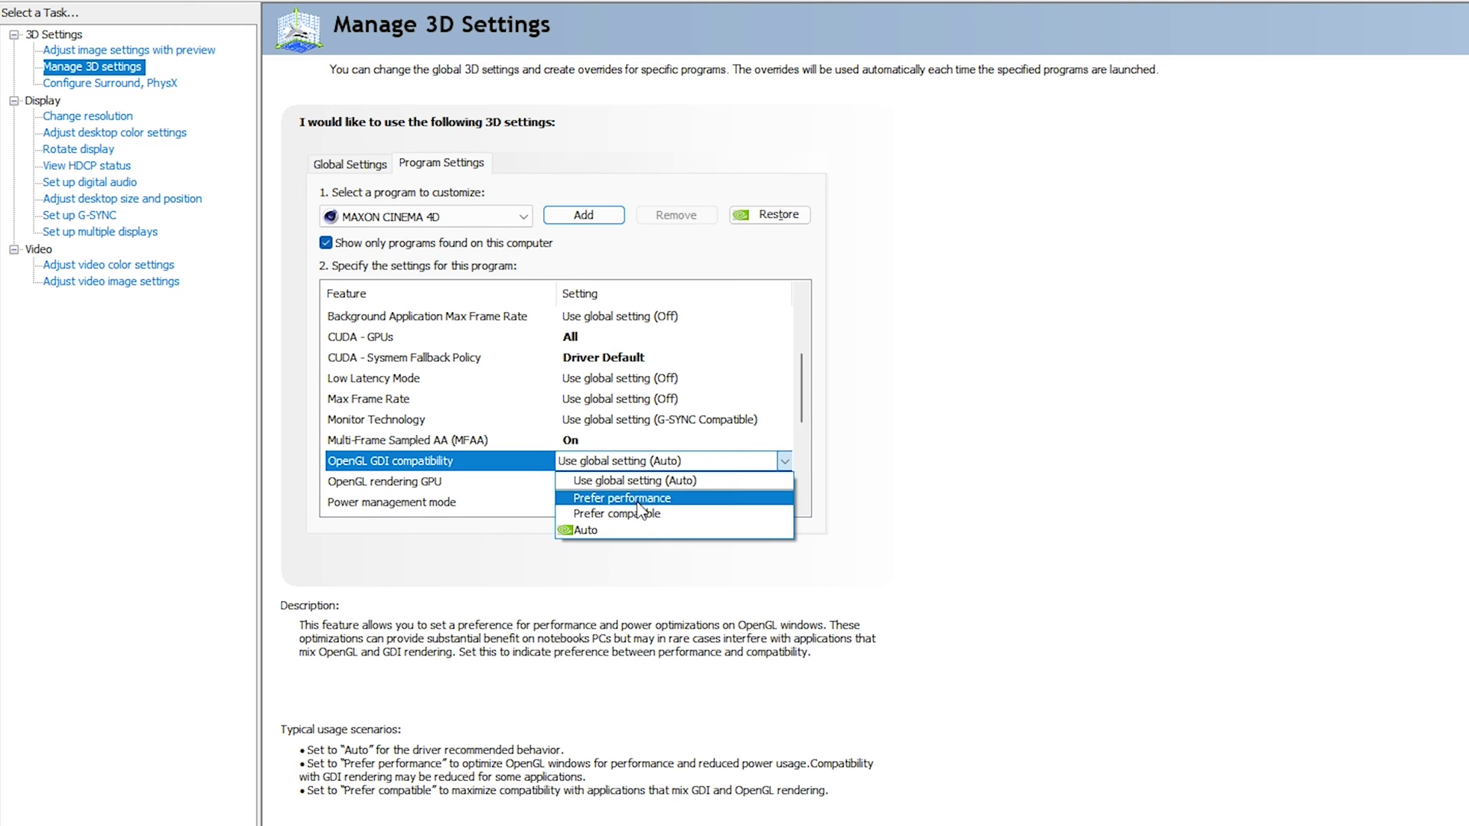
left_click(662, 498)
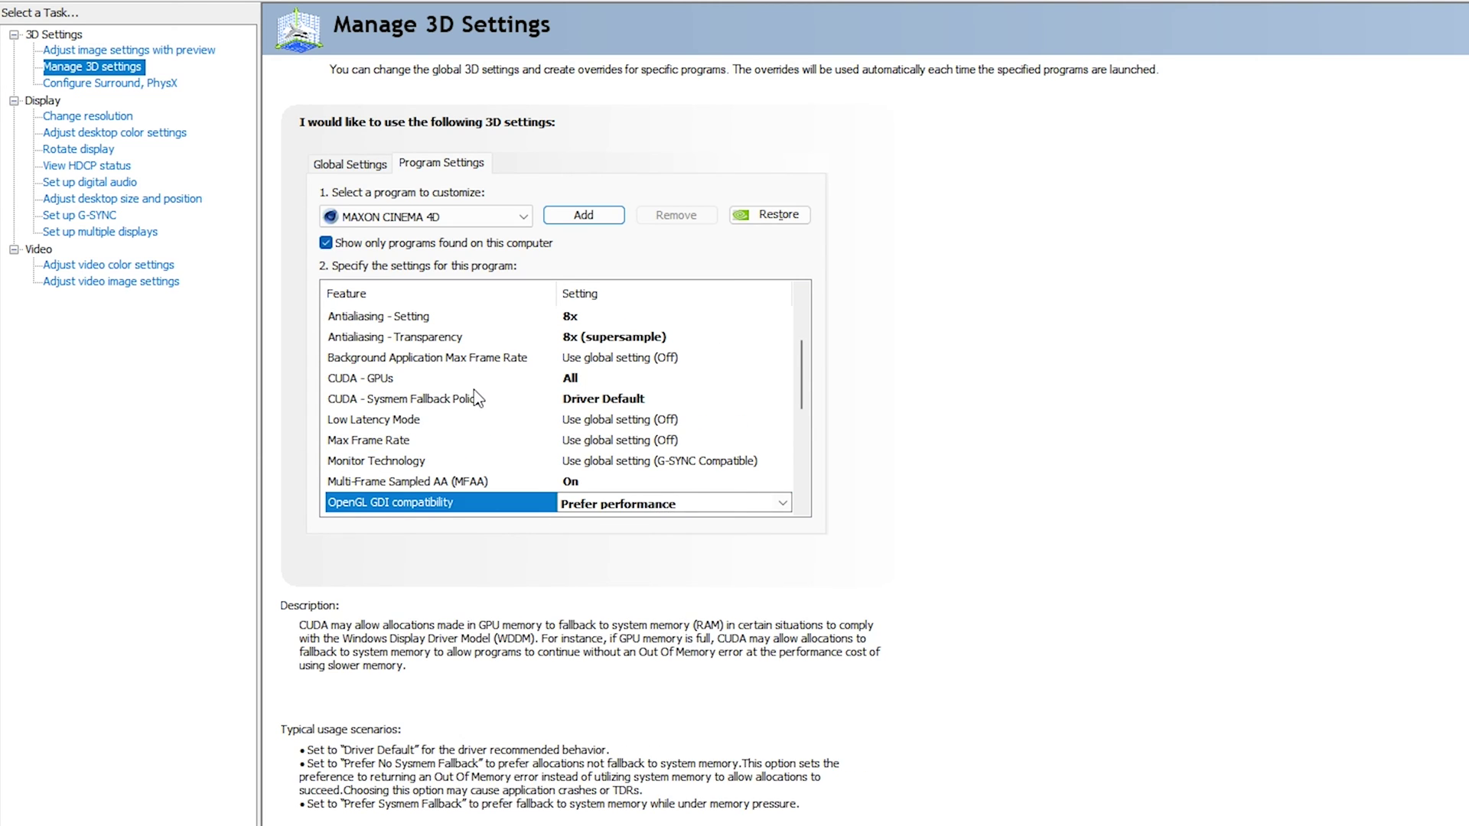
scroll(475, 398, "down", 1)
left_click(352, 461)
left_click(620, 461)
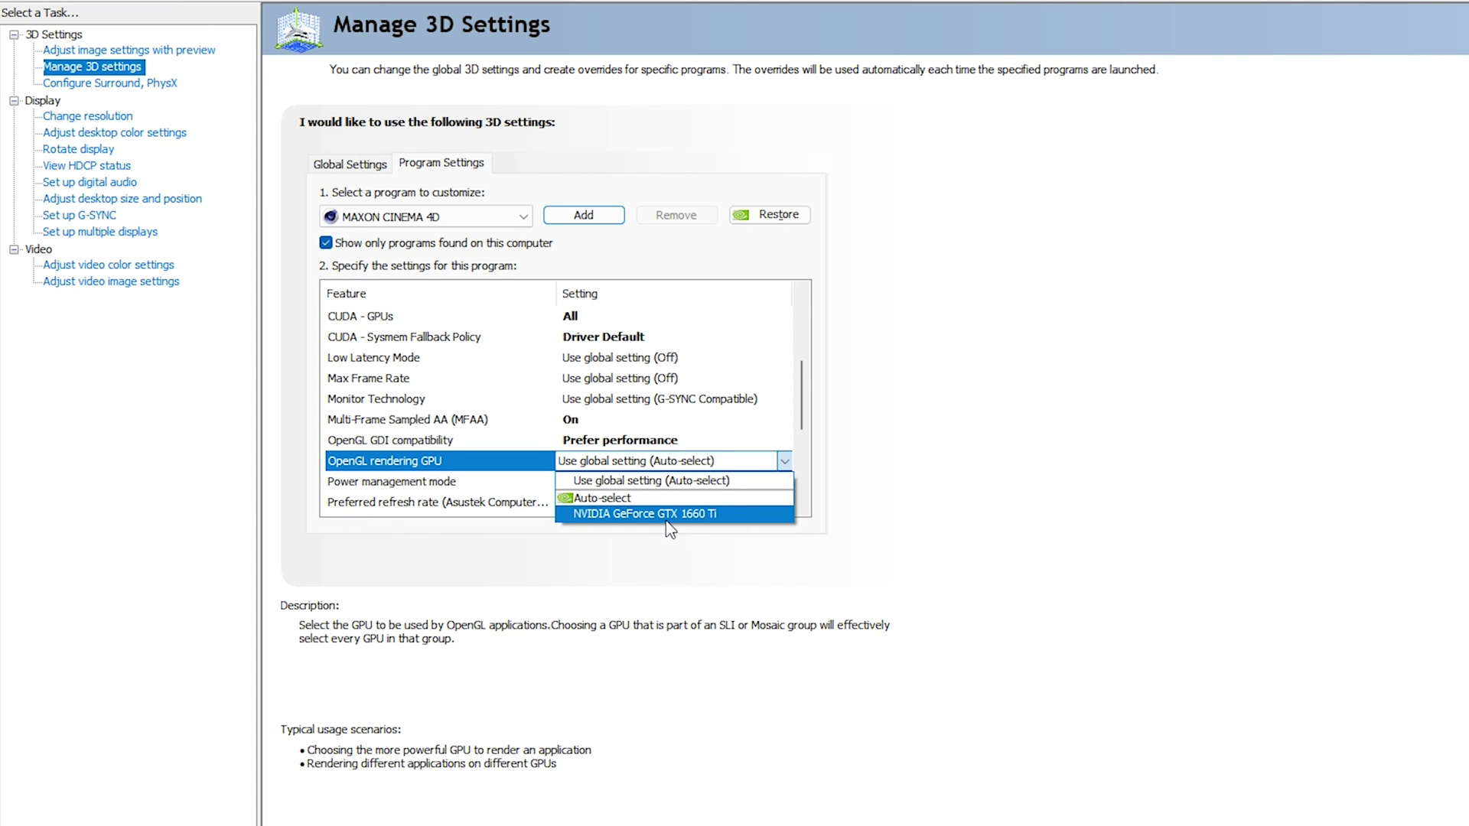
Use the GTX 1660 Ti for OpenGL rendering and set power management to Prefer maximum performance
left_click(732, 513)
scroll(658, 429, "down", 1)
left_click(658, 398)
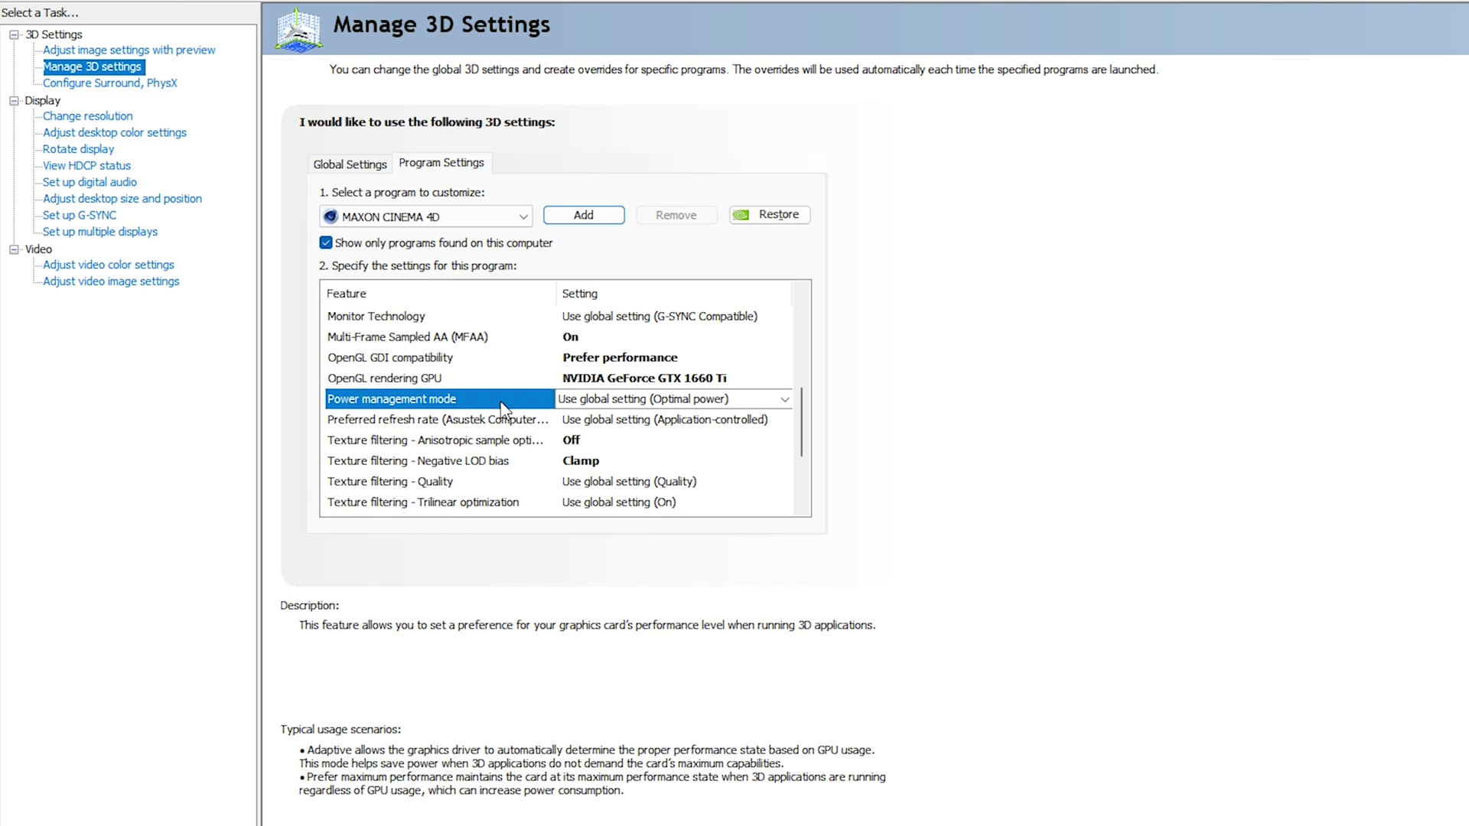
left_click(658, 399)
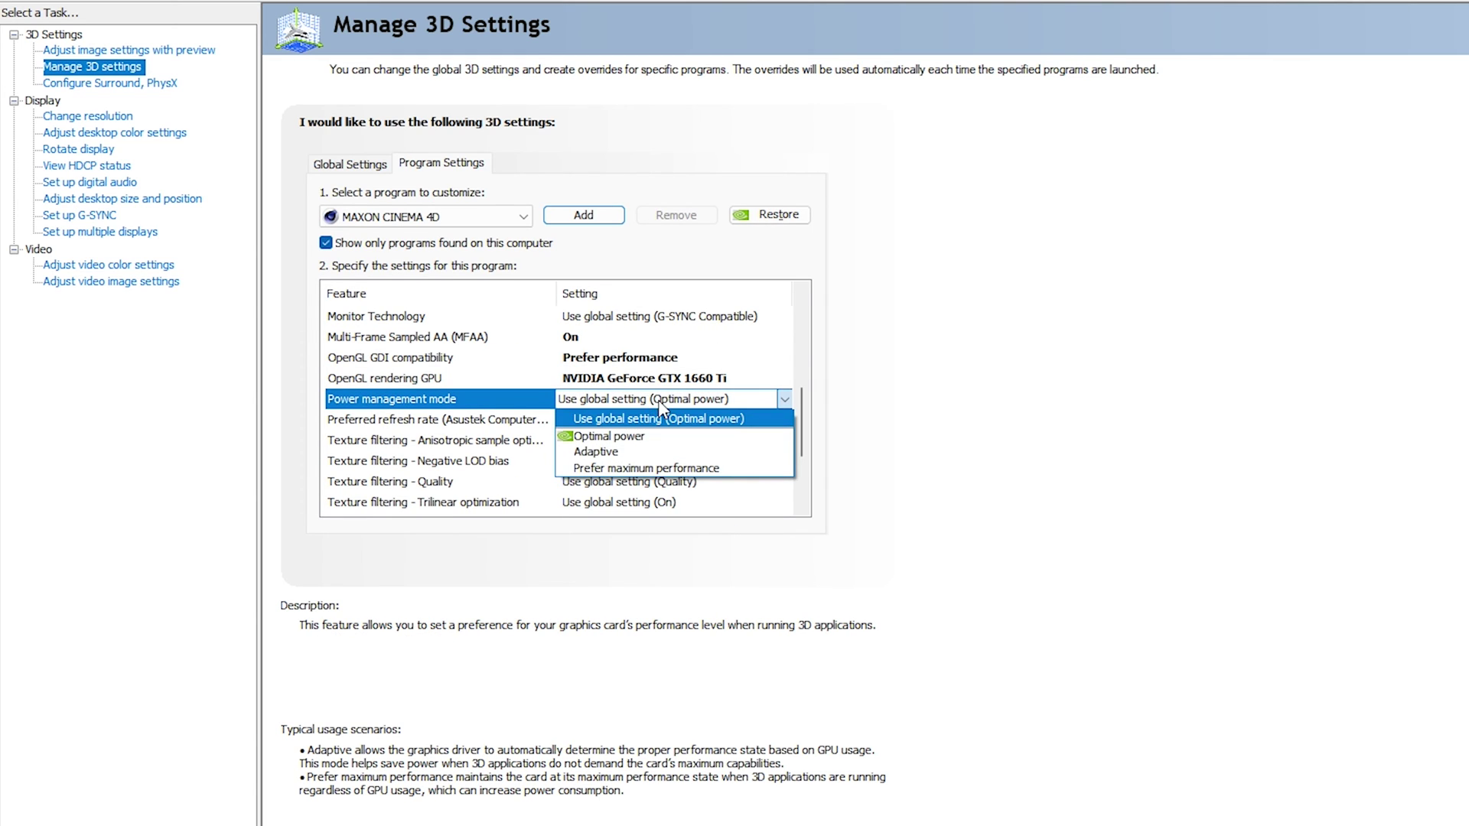
left_click(700, 469)
Turn Anisotropic sample optimization on and keep Negative LOD bias at Clamp
scroll(536, 428, "down", 2)
left_click(448, 400)
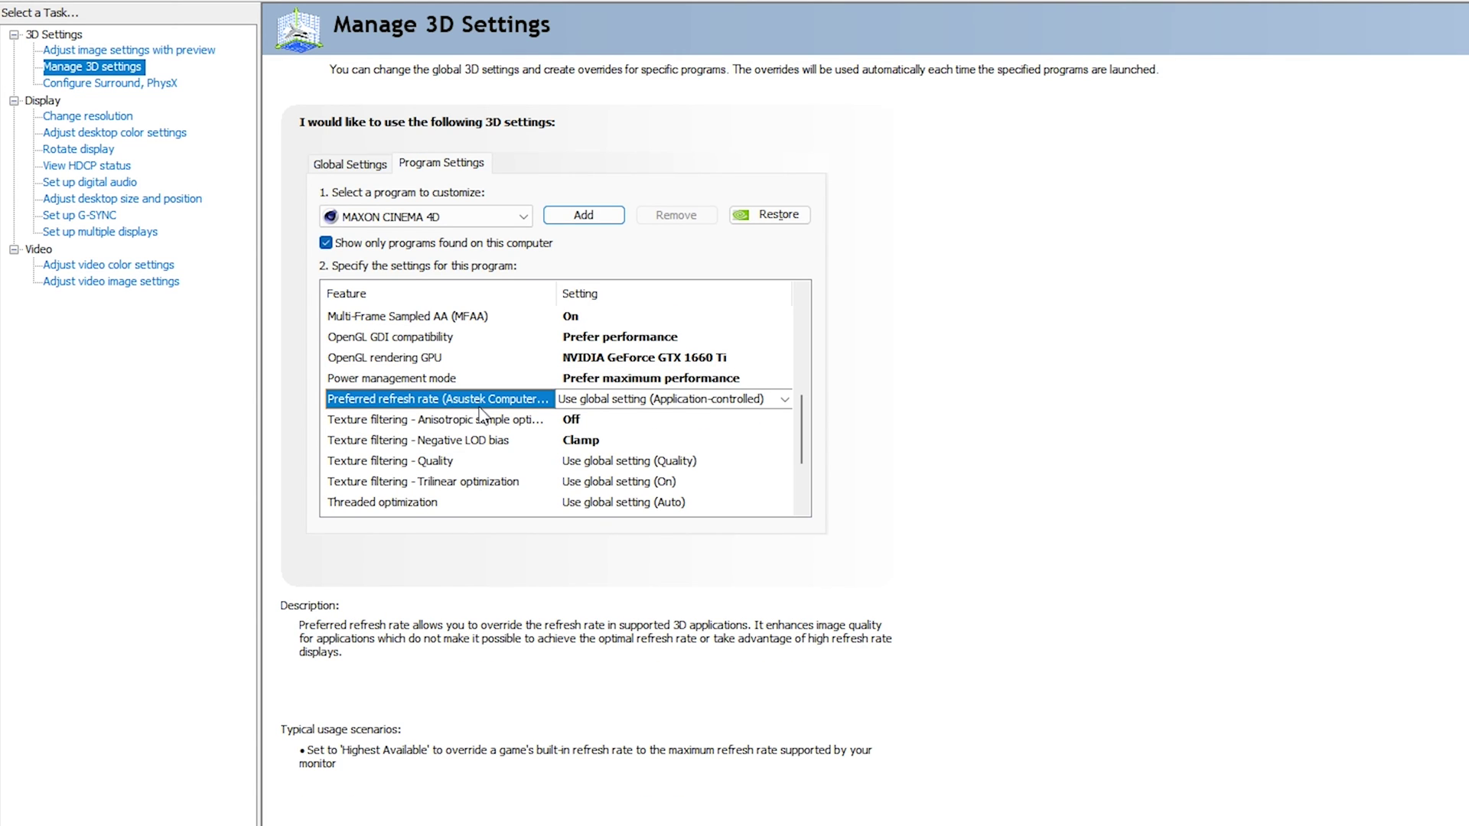
left_click(420, 421)
left_click(594, 422)
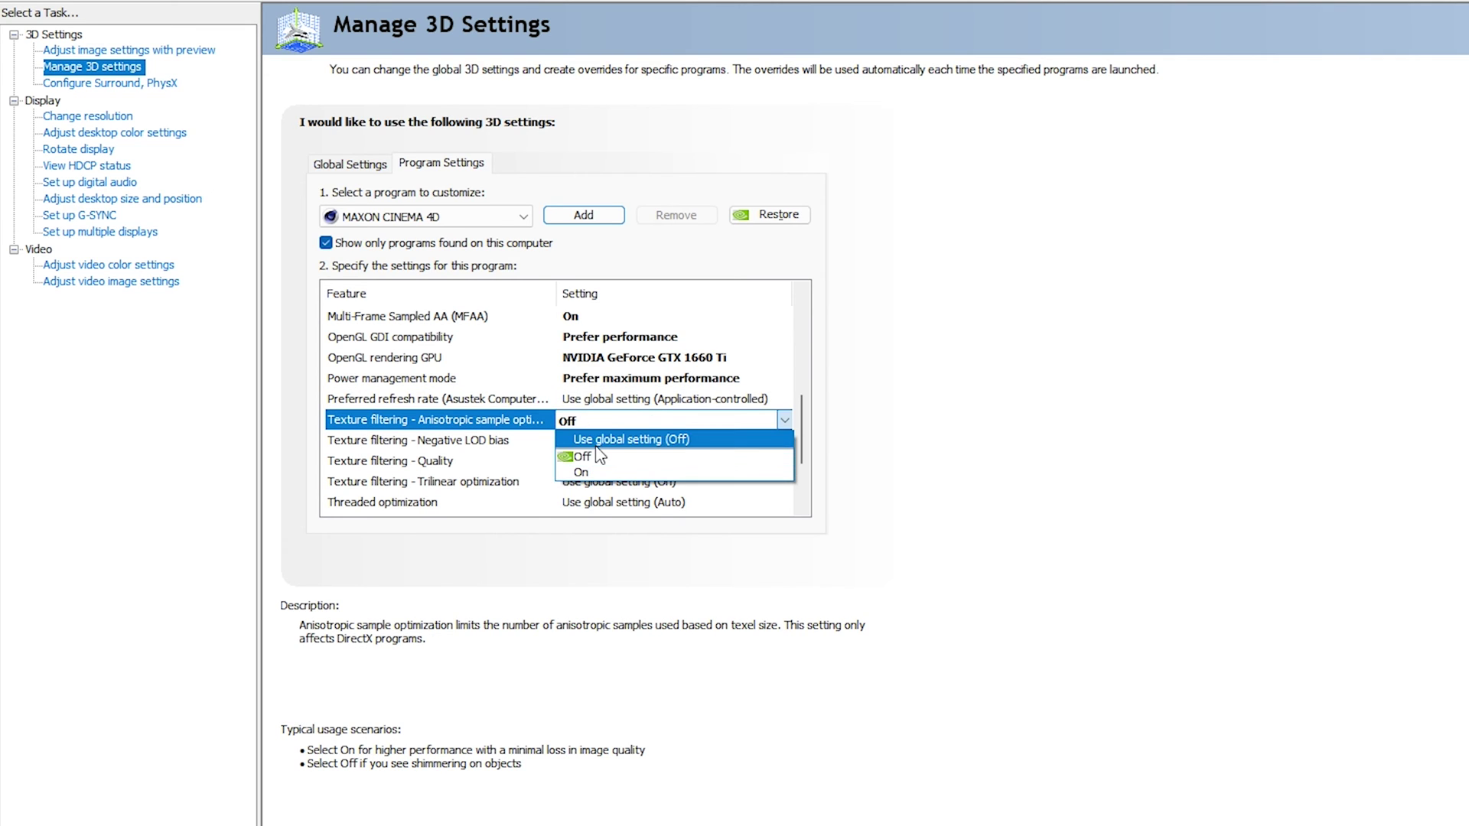
left_click(596, 472)
scroll(388, 466, "down", 1)
left_click(388, 460)
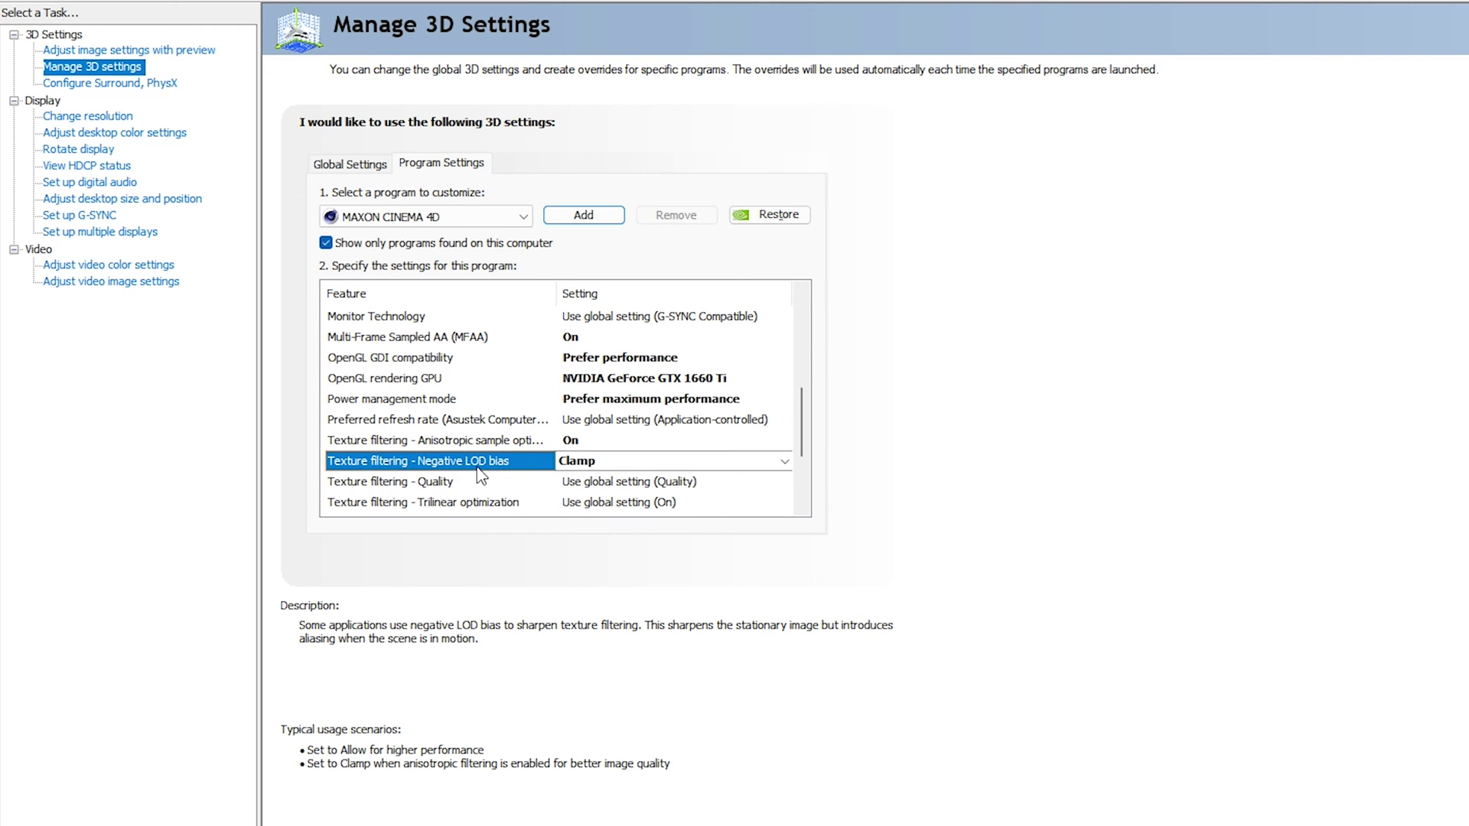
left_click(625, 462)
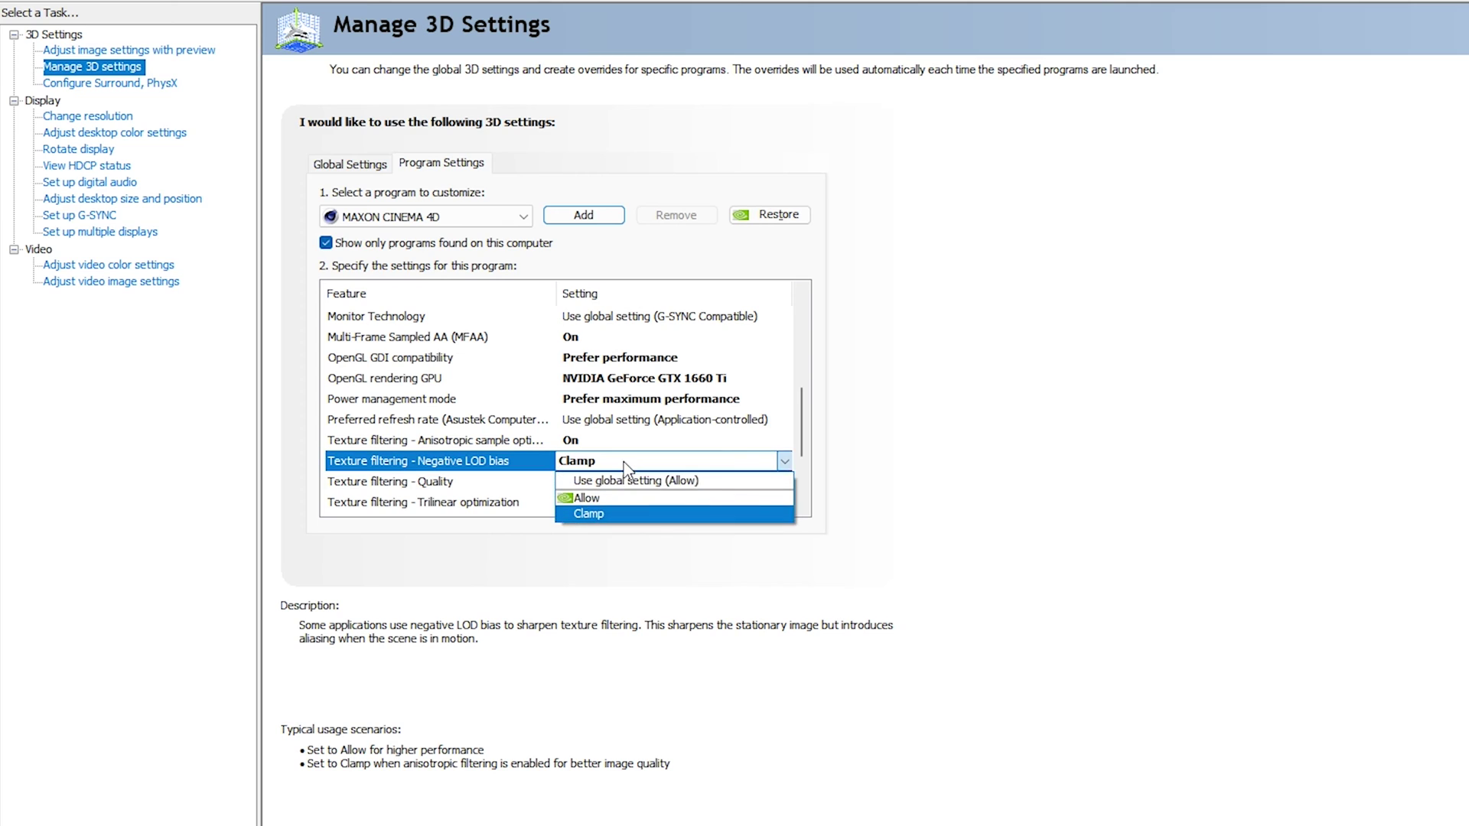
left_click(597, 511)
Set texture filtering quality to High performance and turn Trilinear optimization on
scroll(464, 426, "down", 1)
left_click(464, 421)
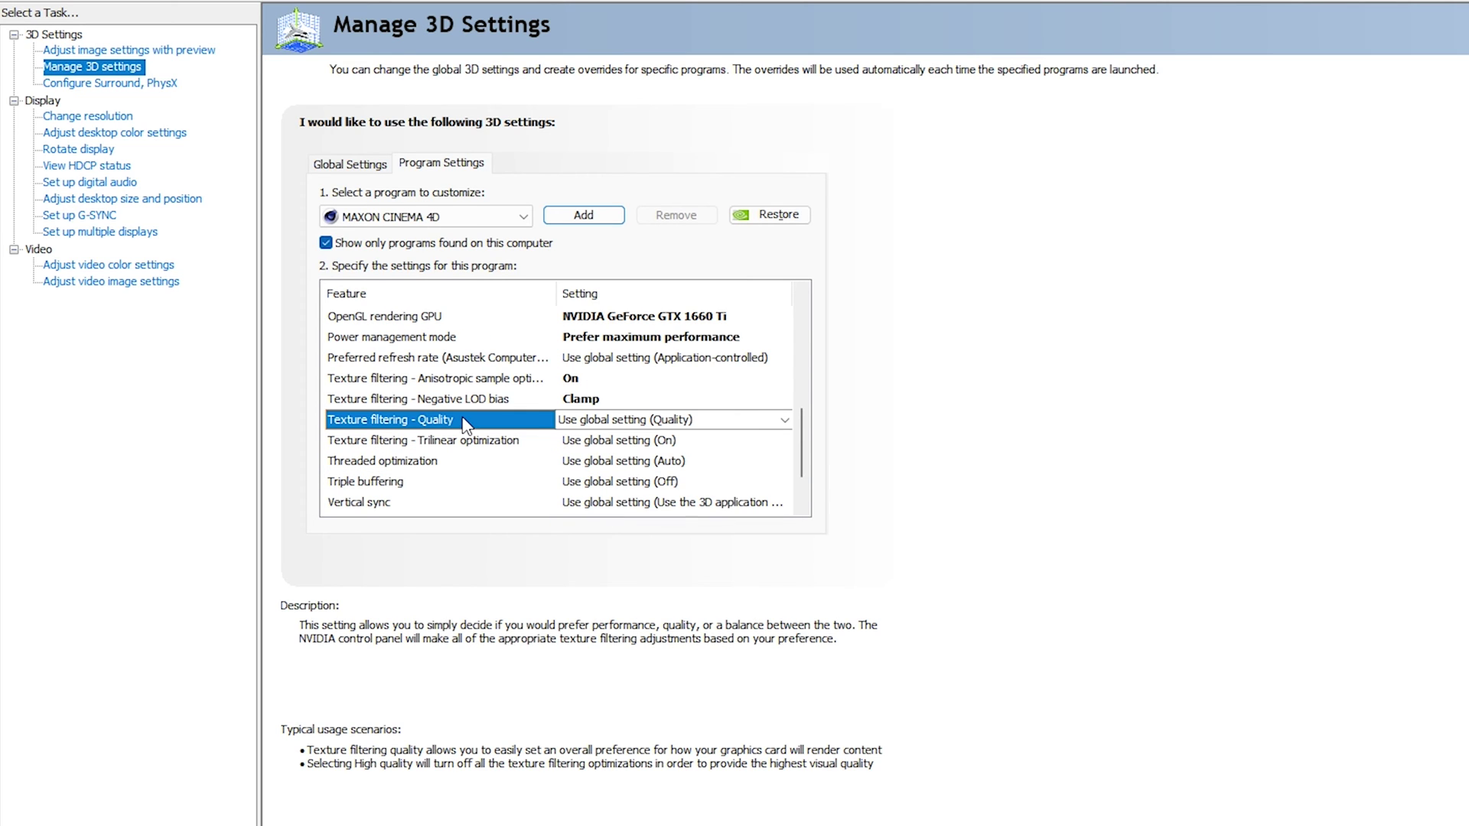
left_click(655, 420)
left_click(645, 507)
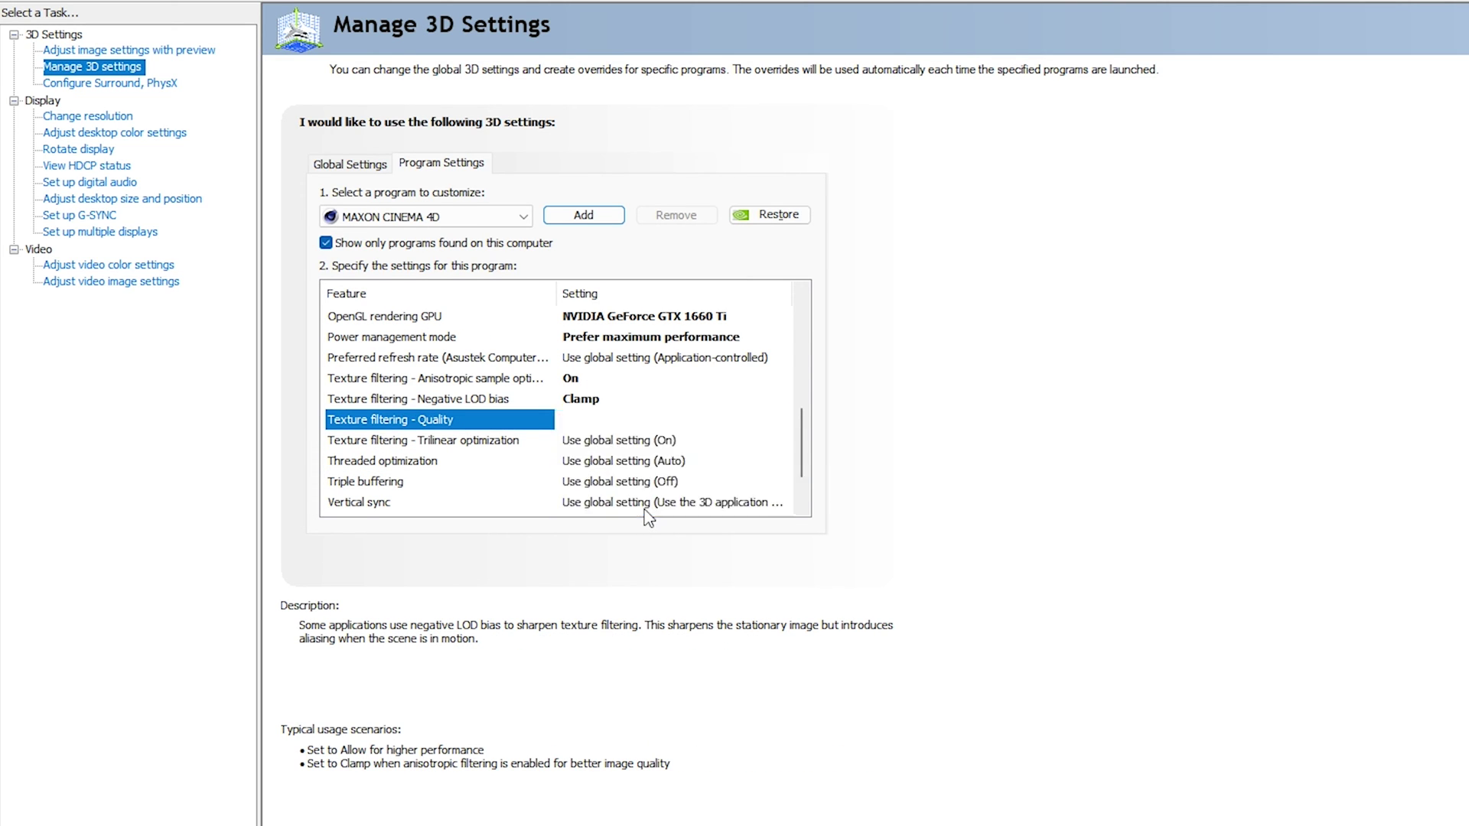
scroll(535, 474, "down", 1)
left_click(397, 461)
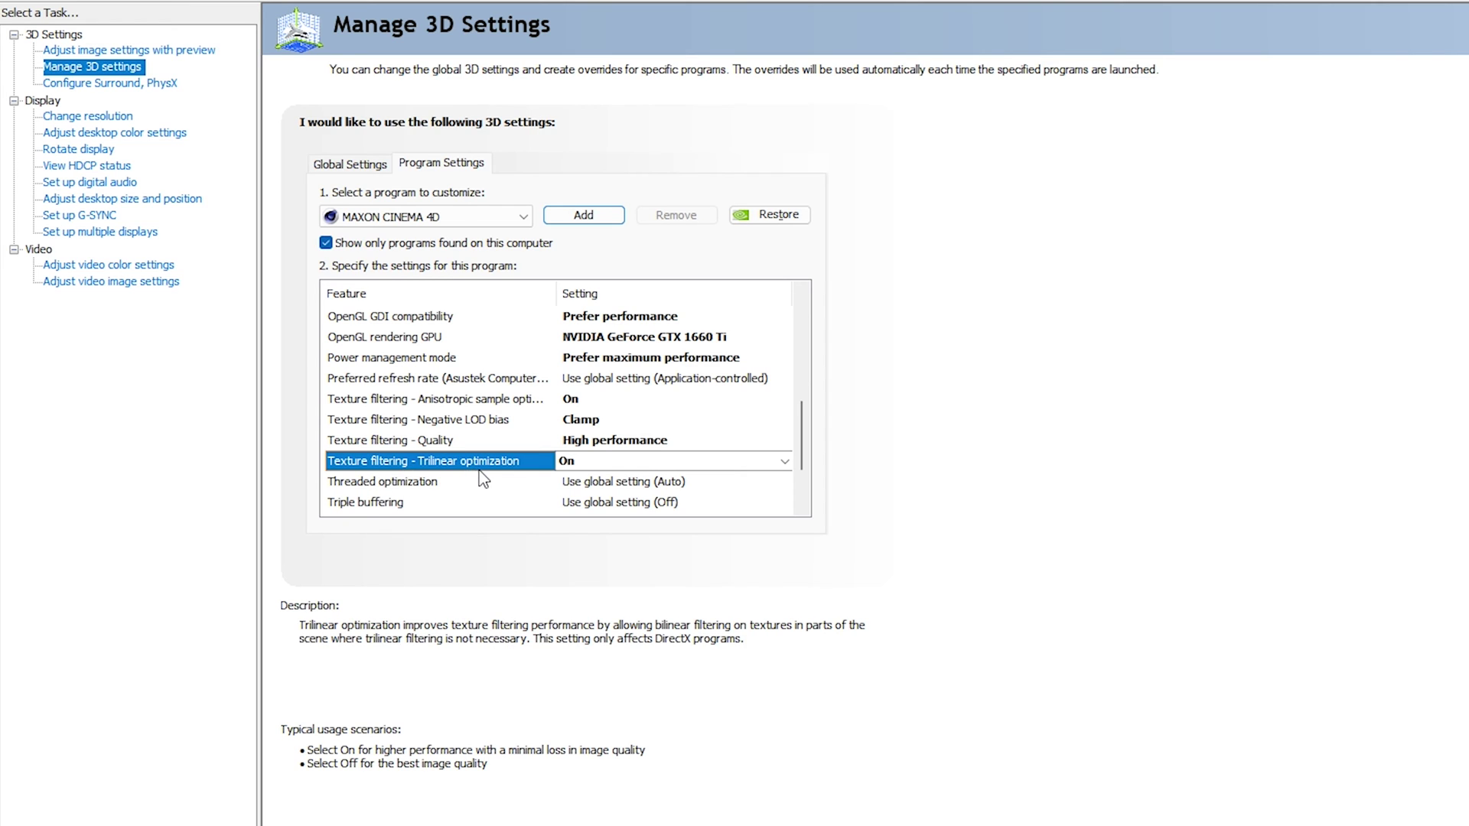
left_click(604, 461)
left_click(604, 515)
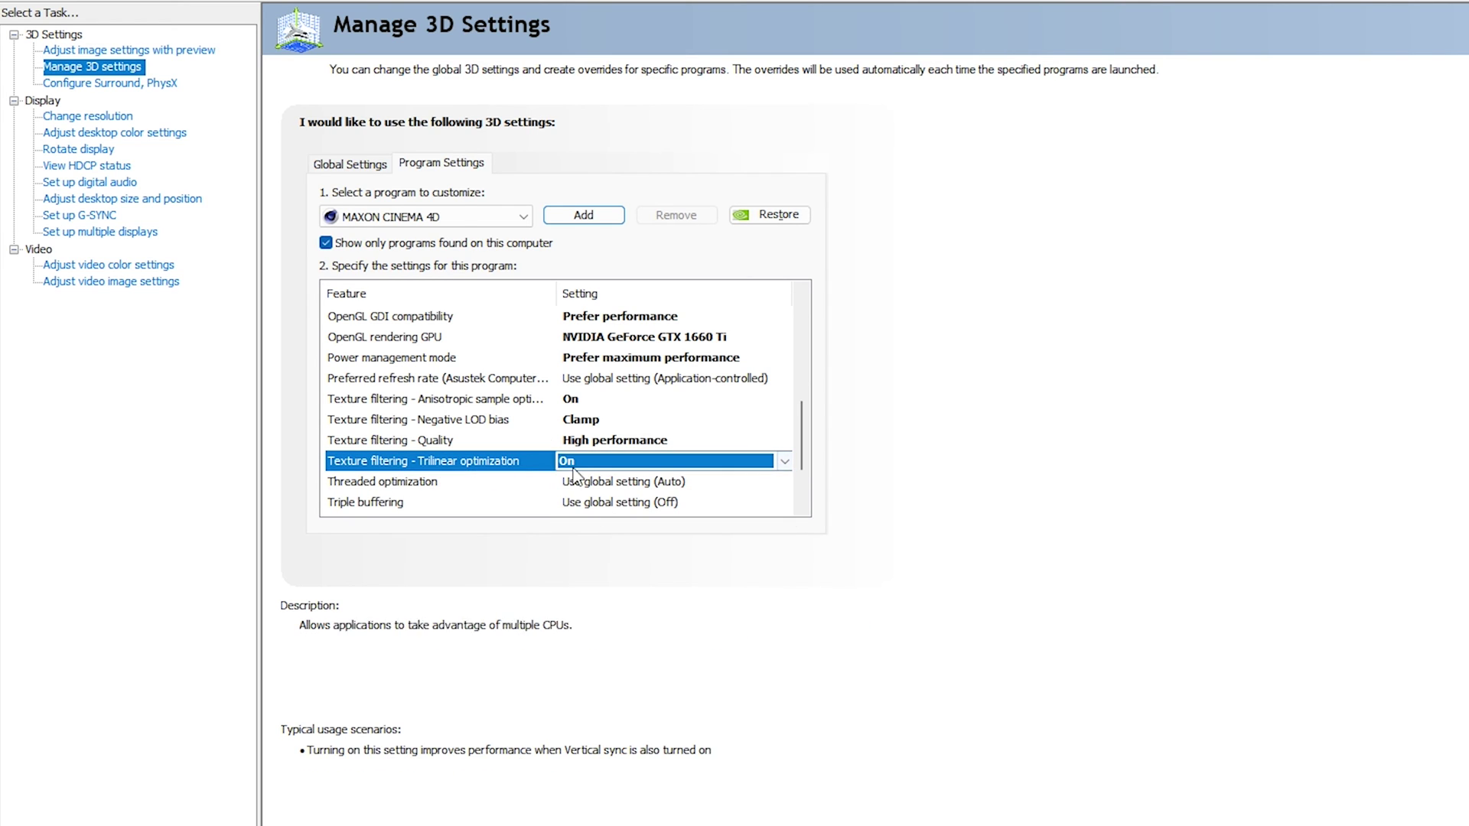
Turn Threaded optimization and Triple buffering on
left_click(575, 481)
scroll(575, 481, "down", 1)
left_click(604, 419)
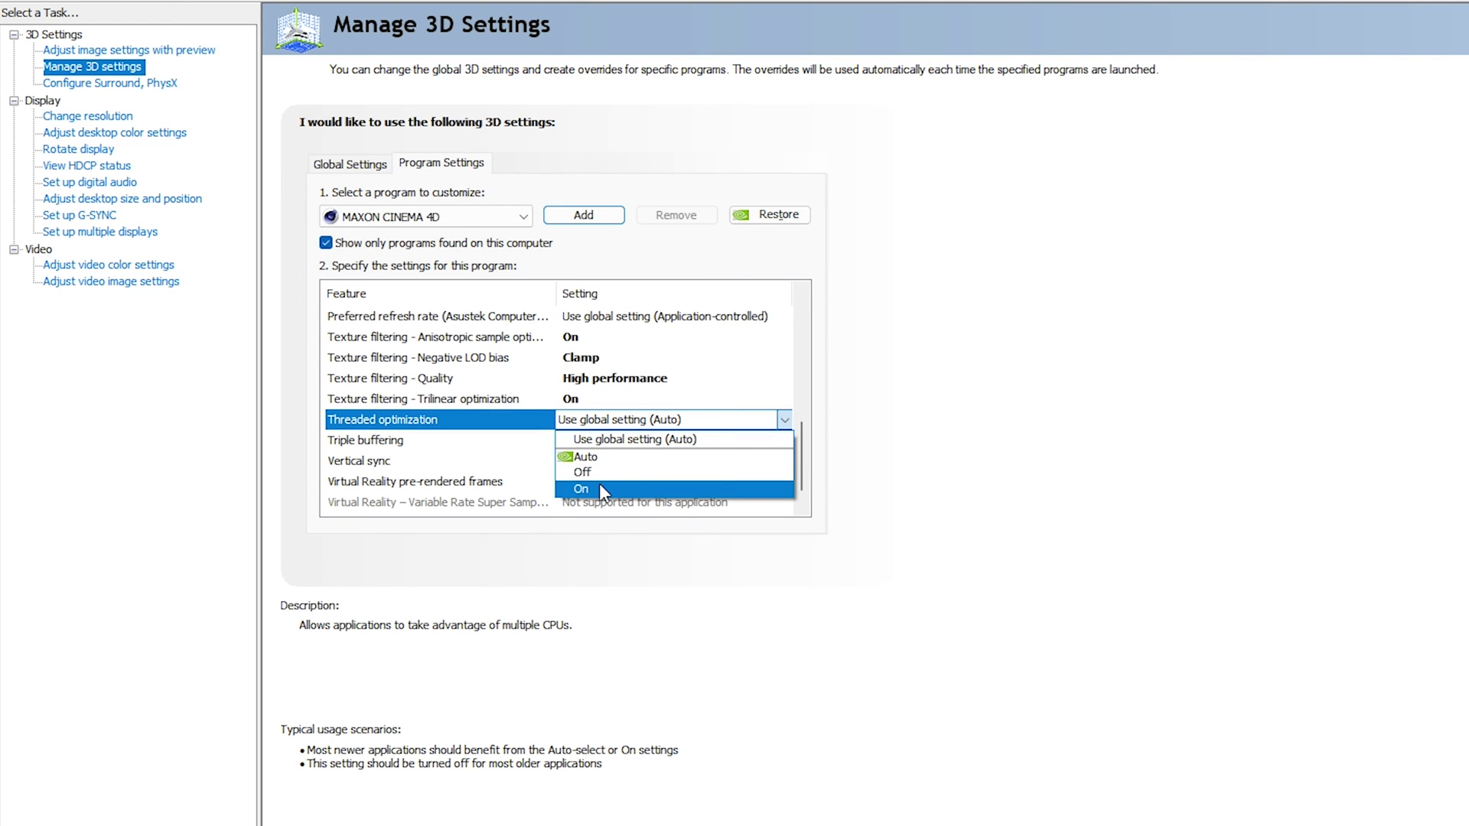
left_click(598, 490)
scroll(599, 474, "down", 1)
left_click(599, 461)
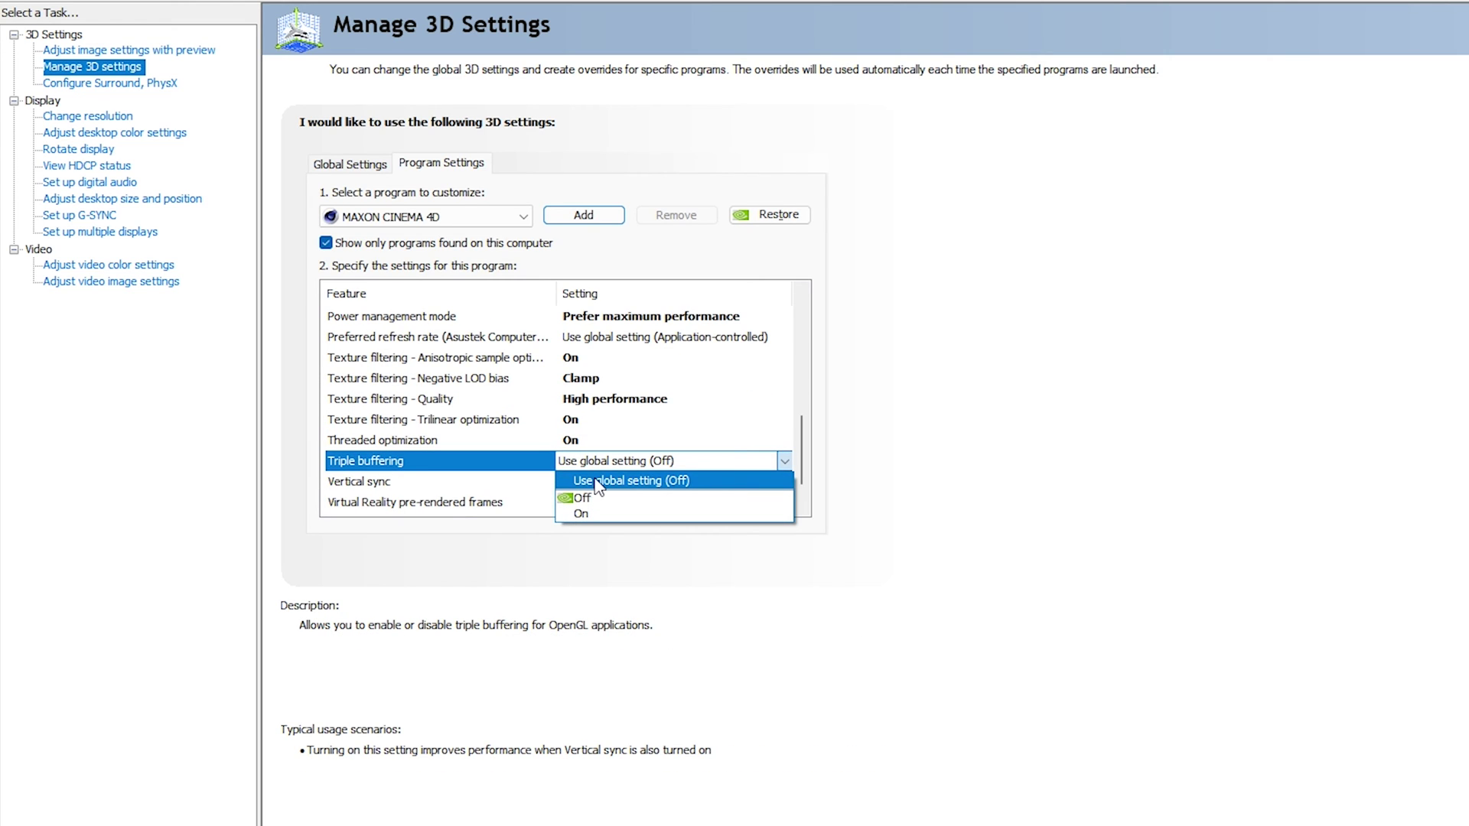
left_click(604, 514)
scroll(439, 451, "down", 2)
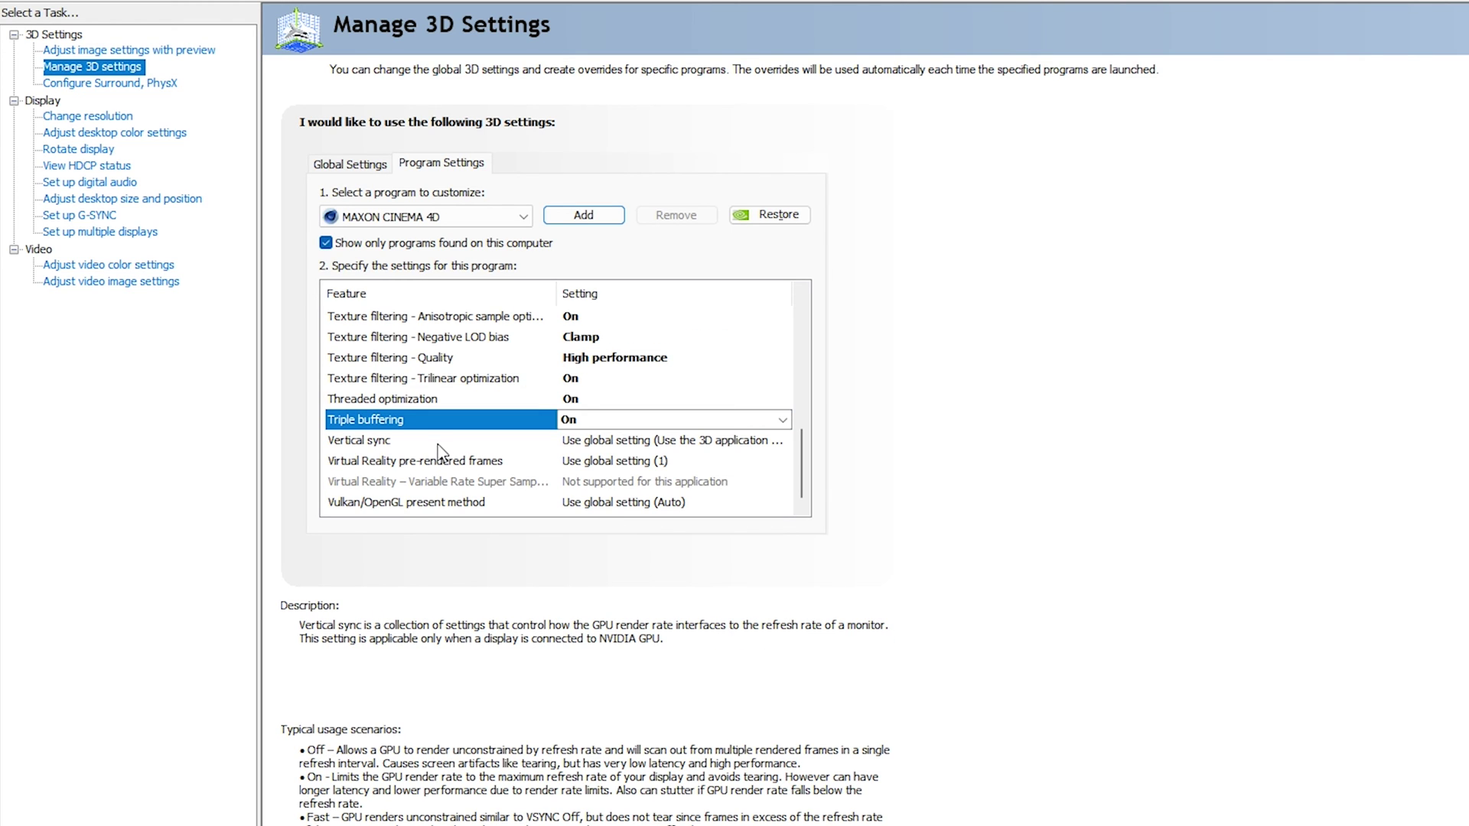
Change Cinema 4D's Vulkan/OpenGL present method to Prefer layered on DXGI Swapchain and apply the settings
left_click(345, 507)
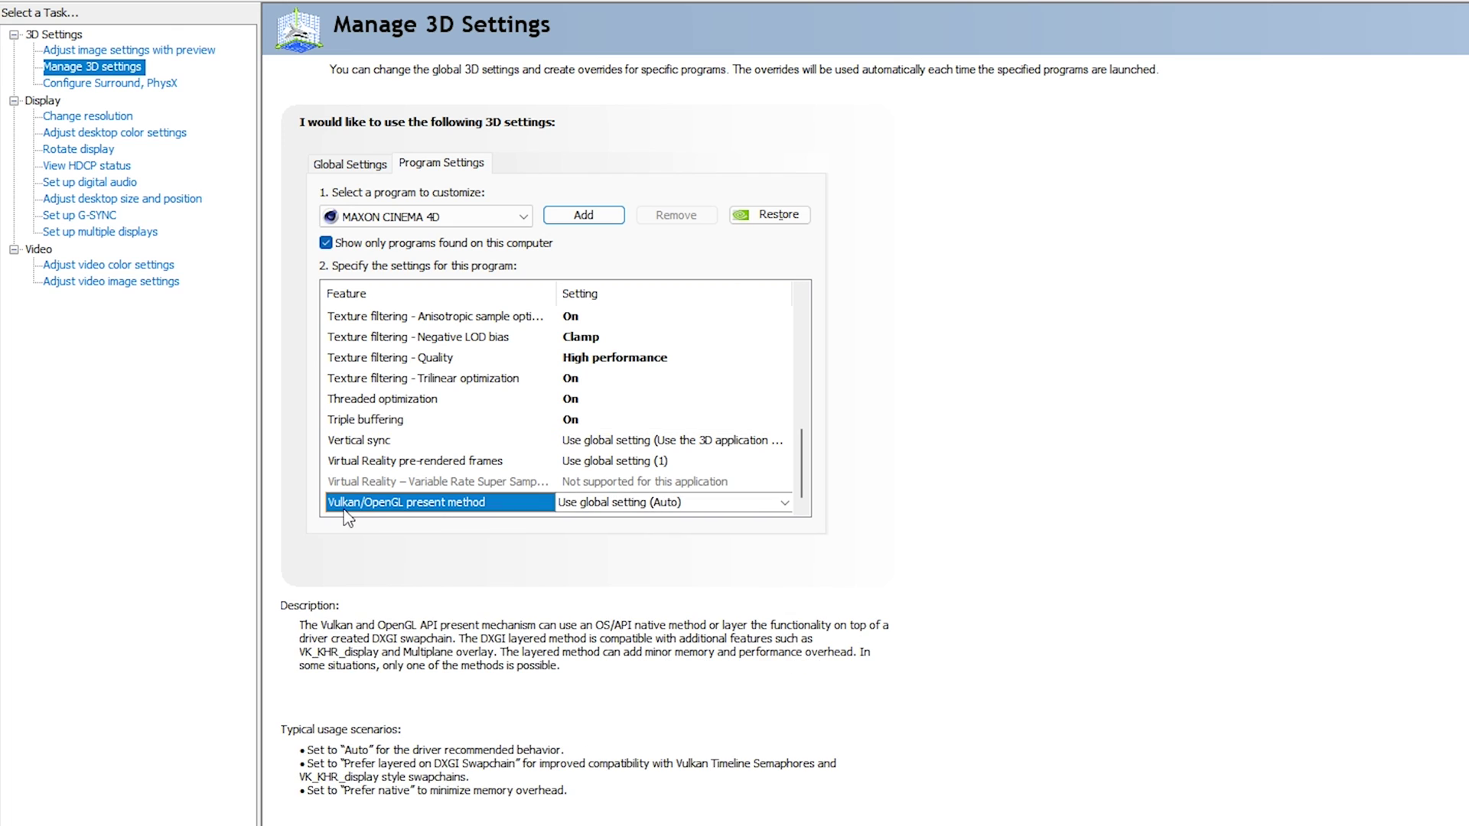
left_click(595, 508)
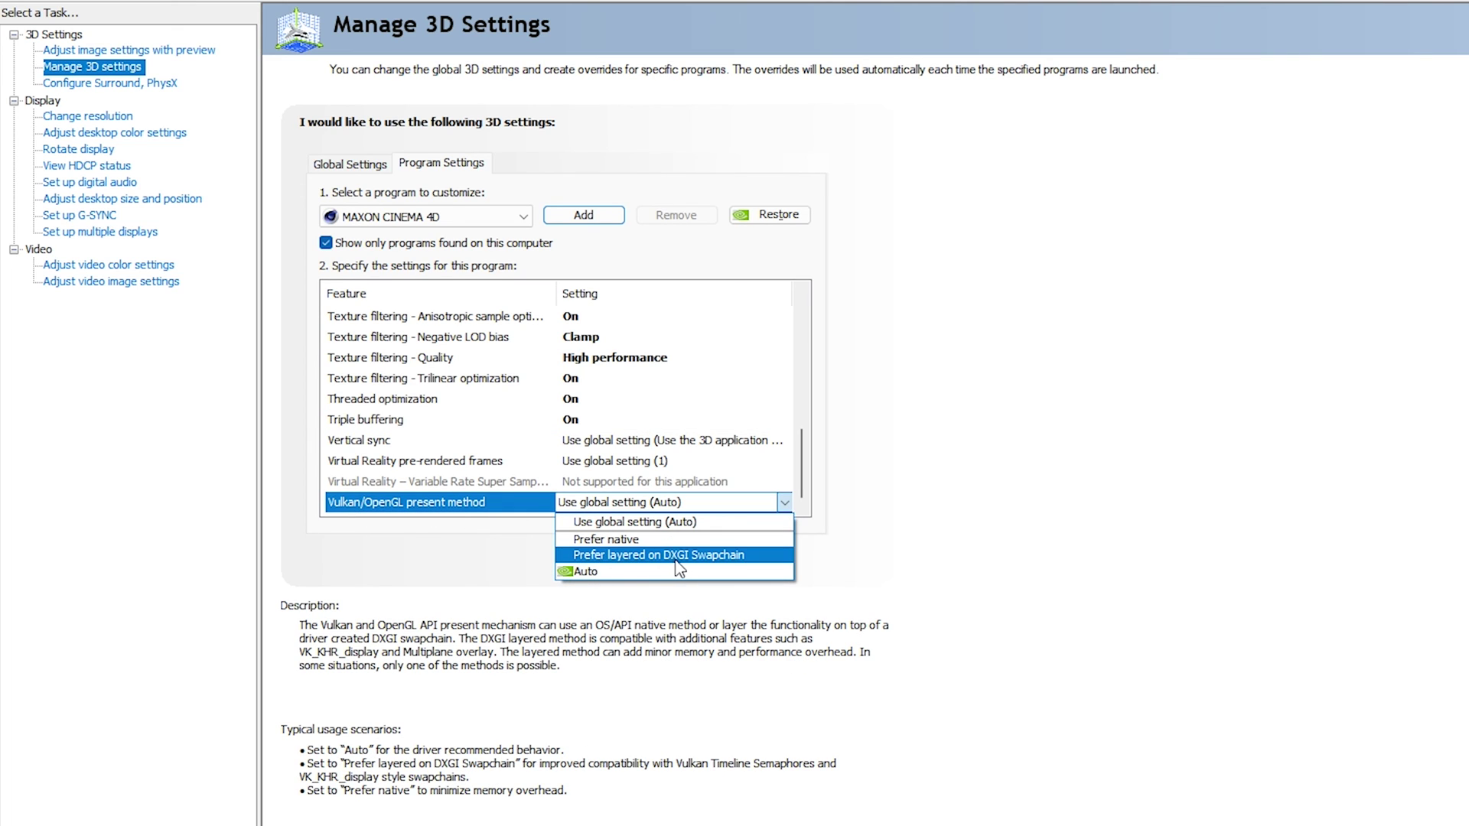
left_click(716, 556)
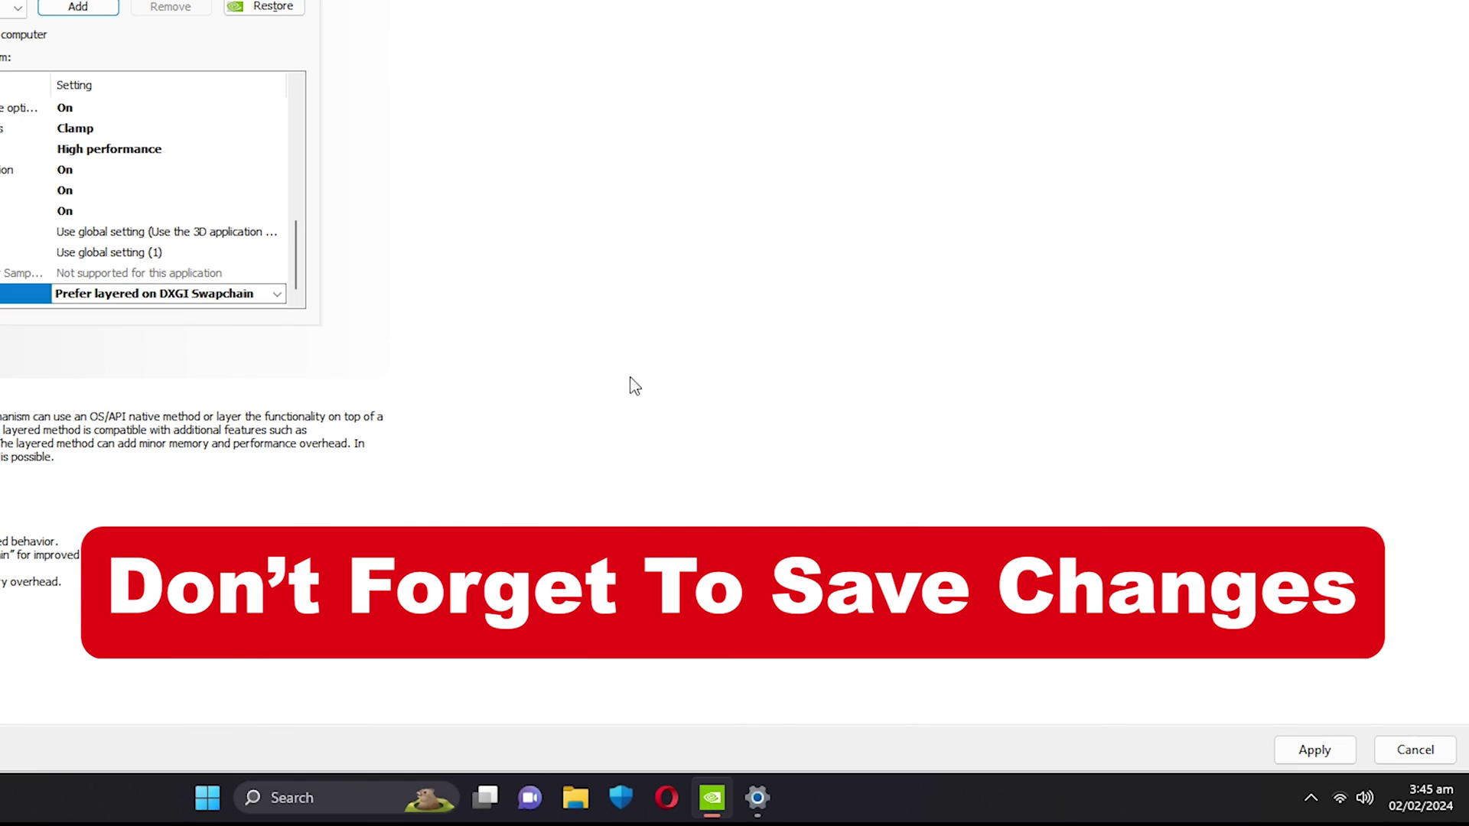
left_click(1321, 752)
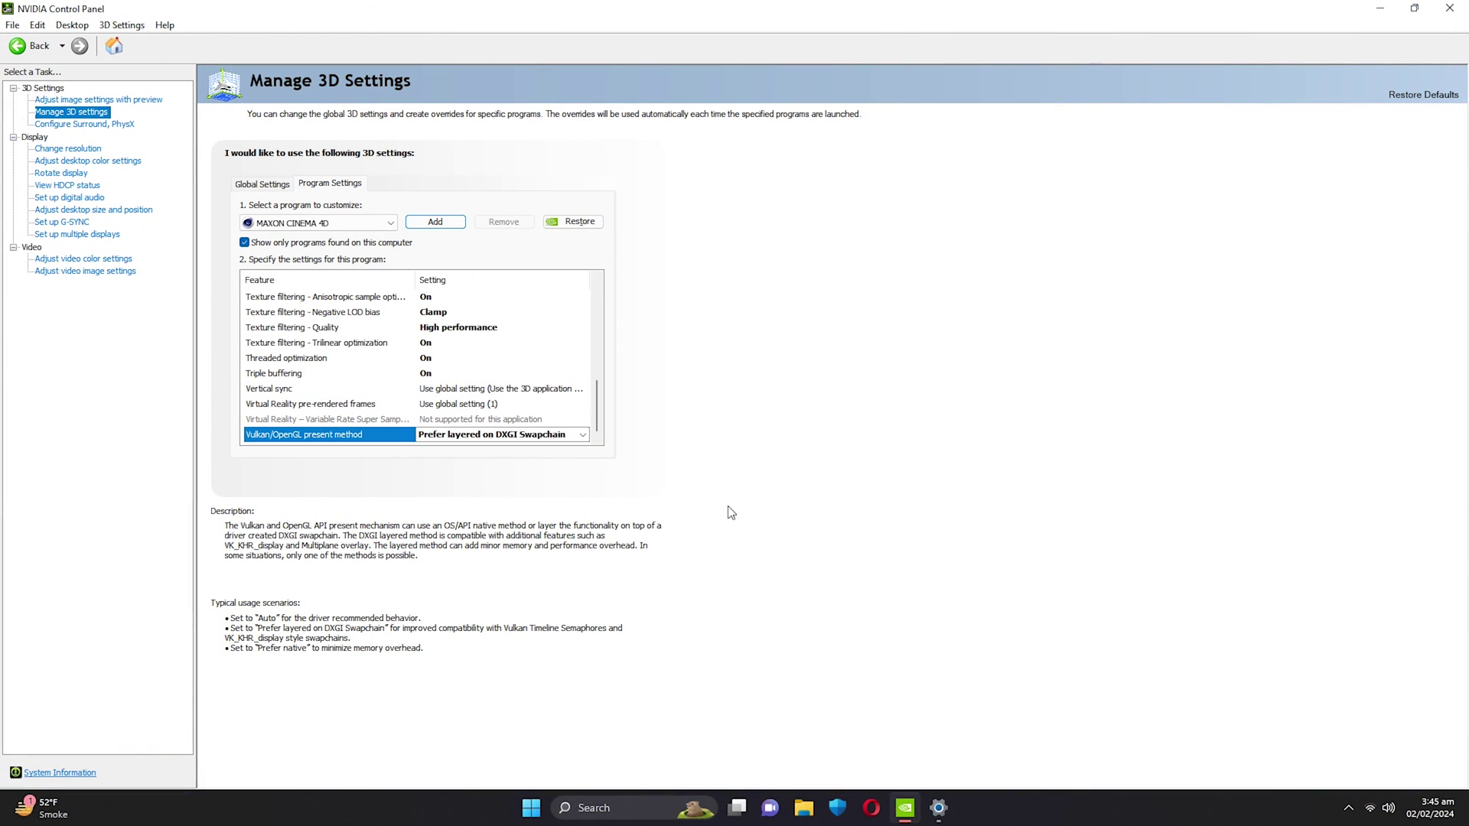